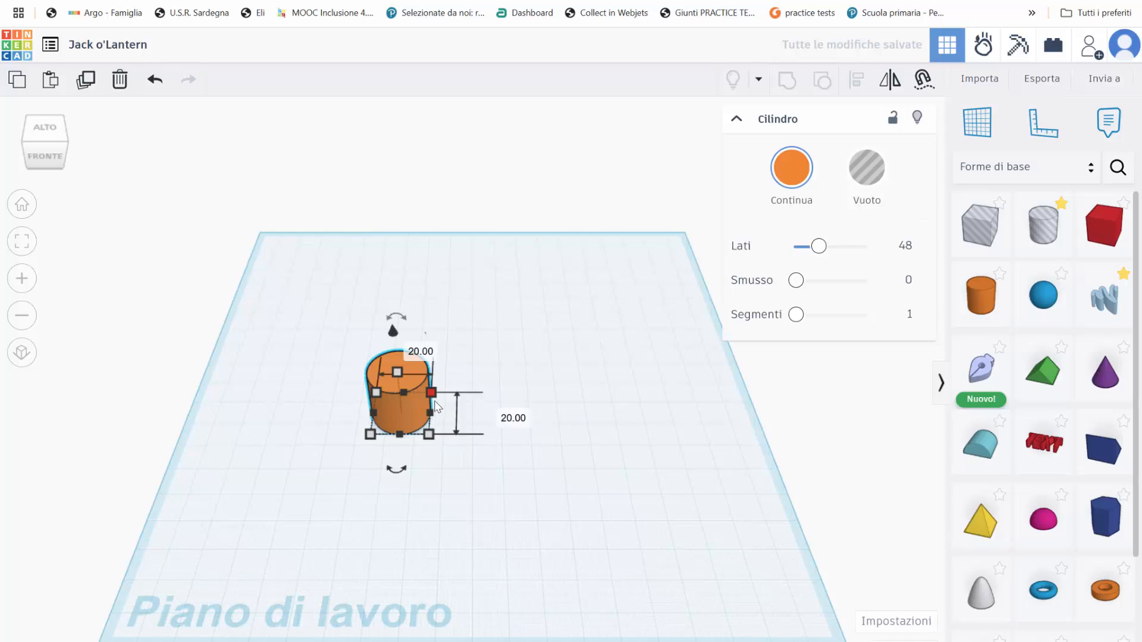
Resize the cylinder's base to 26 by 40, flatten its height, and set its number of sides to 120
{"action": "left_click_drag", "start_coordinate": [405, 377], "coordinate": [445, 485]}
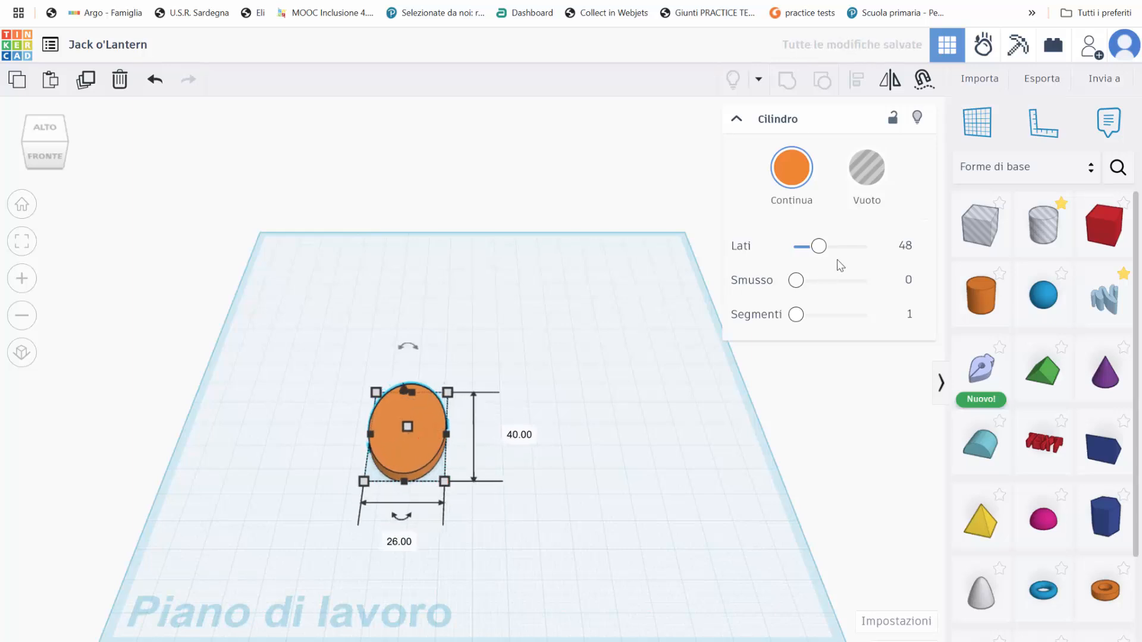
{"action": "left_click_drag", "start_coordinate": [820, 253], "coordinate": [869, 245]}
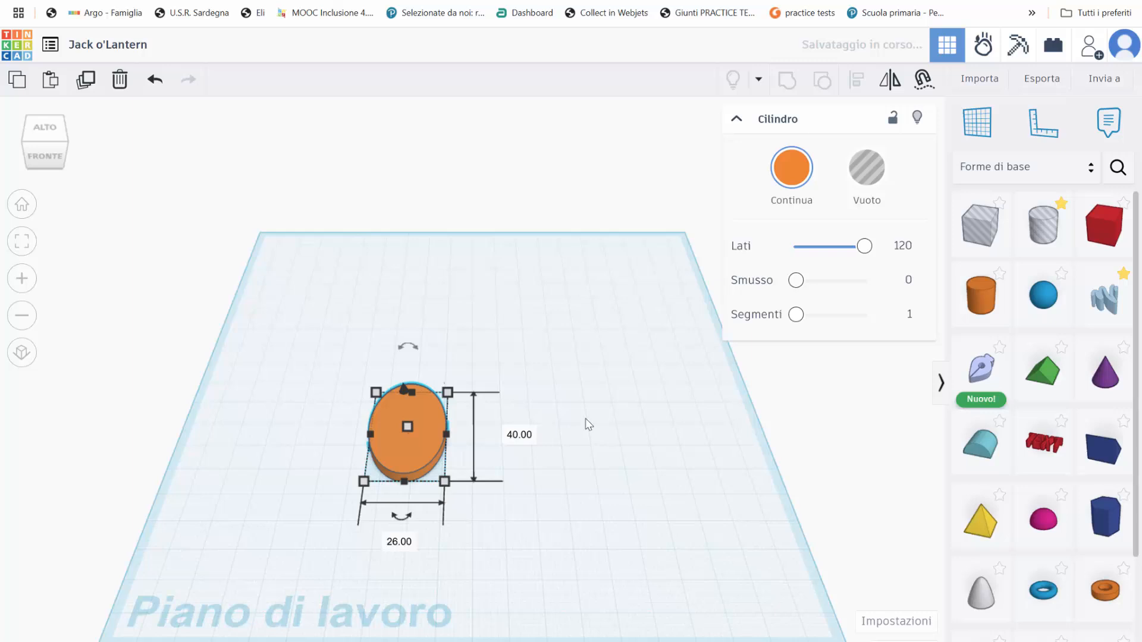
Copy the flattened oval cylinder and paste two duplicates that overlap in a row beside it
{"action": "left_click", "coordinate": [433, 435]}
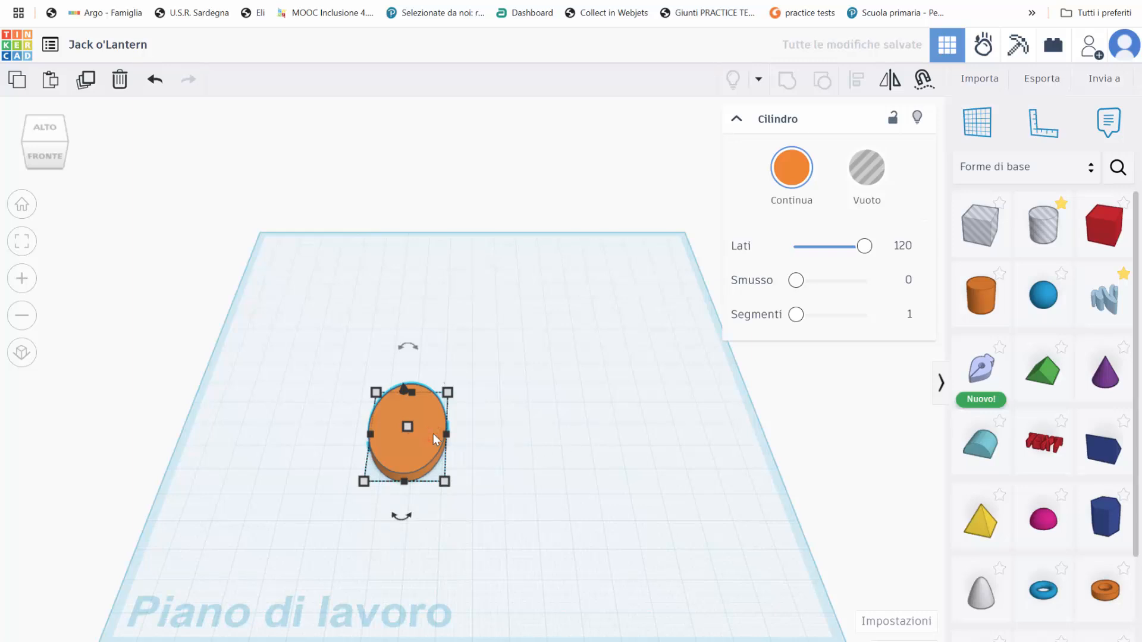
{"action": "key", "text": "ctrl+c"}
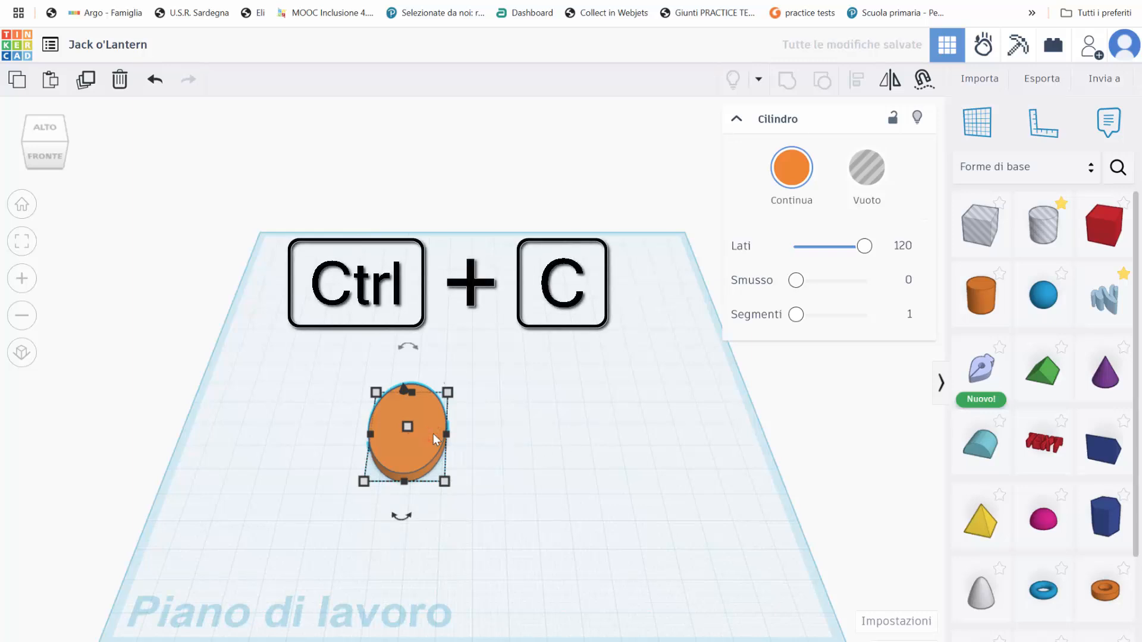
{"action": "key", "text": "ctrl+v"}
{"action": "key", "text": "ctrl+v"}
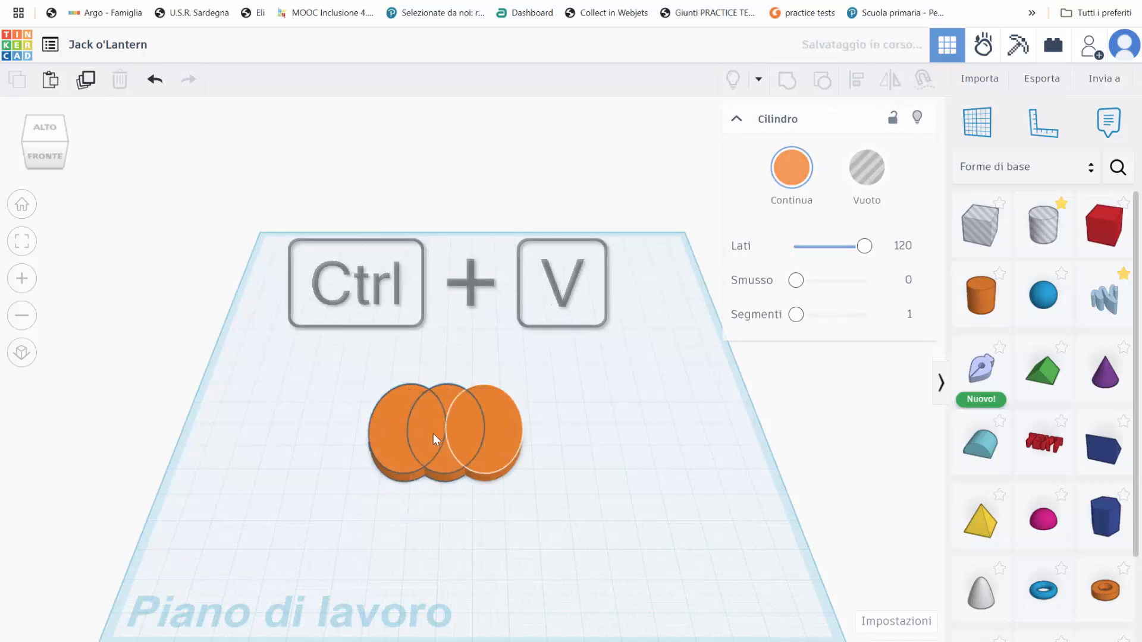
Shift the last oval copy further outward along the row and move the middle oval slightly toward the front
{"action": "key", "text": "Right"}
{"action": "key", "text": "Right"}
{"action": "key", "text": "Right"}
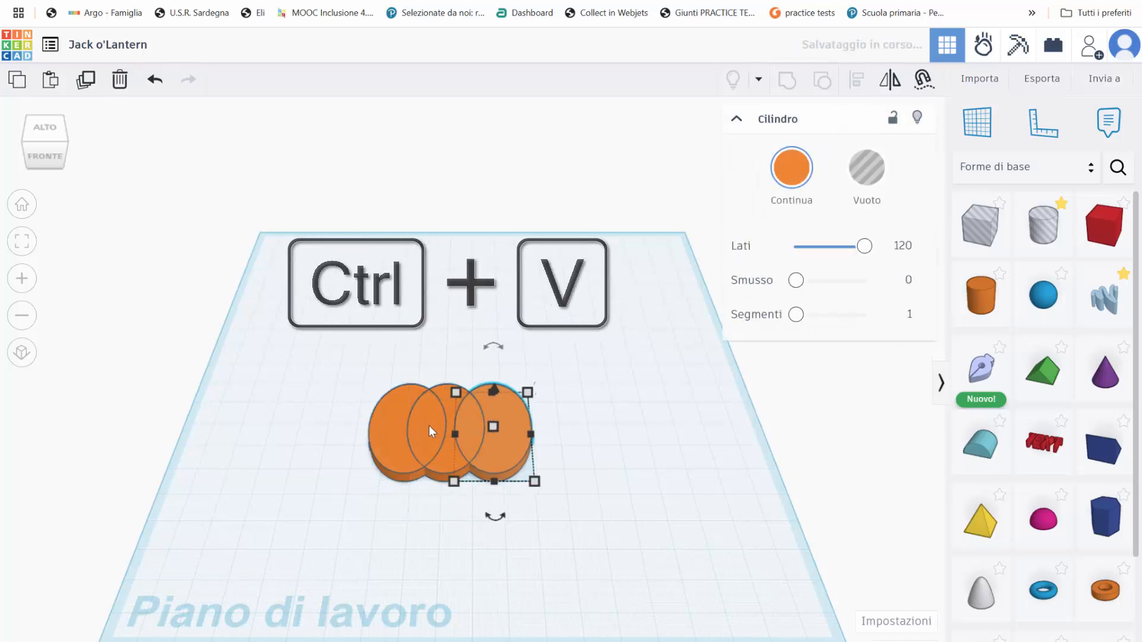
{"action": "key", "text": "Down"}
{"action": "key", "text": "Down"}
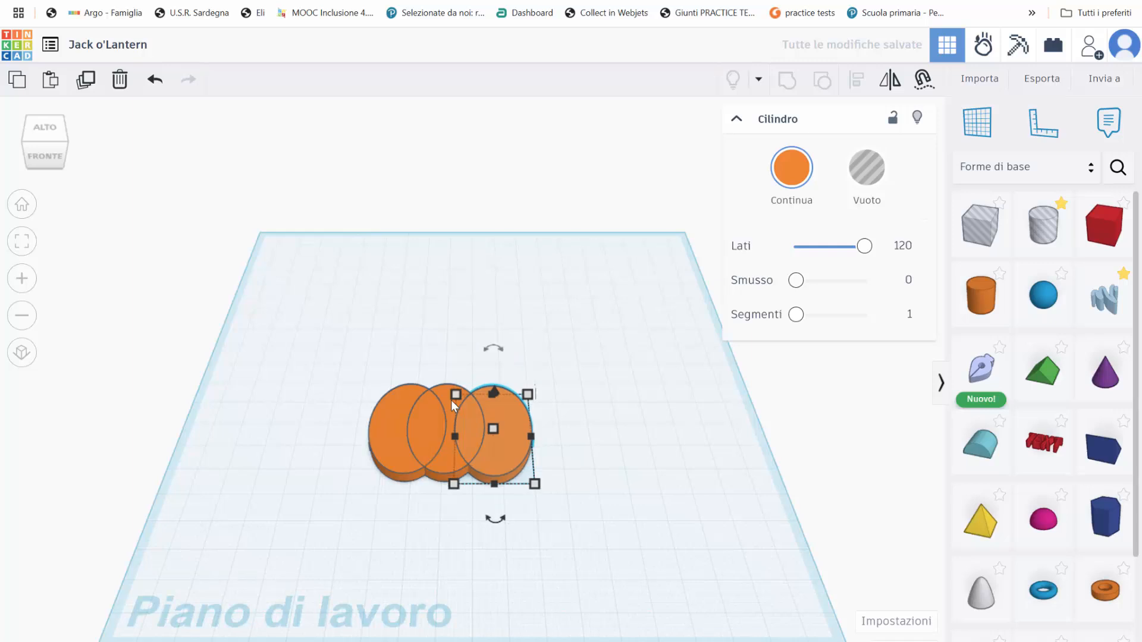
{"action": "key", "text": "Up"}
{"action": "key", "text": "Up"}
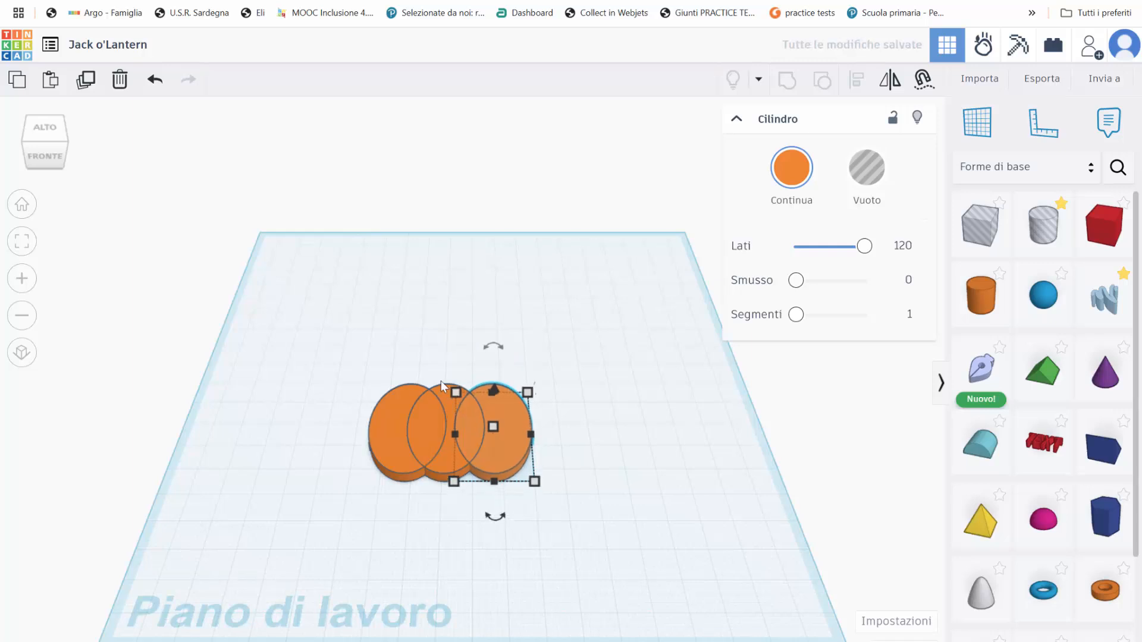
{"action": "left_click", "coordinate": [441, 390]}
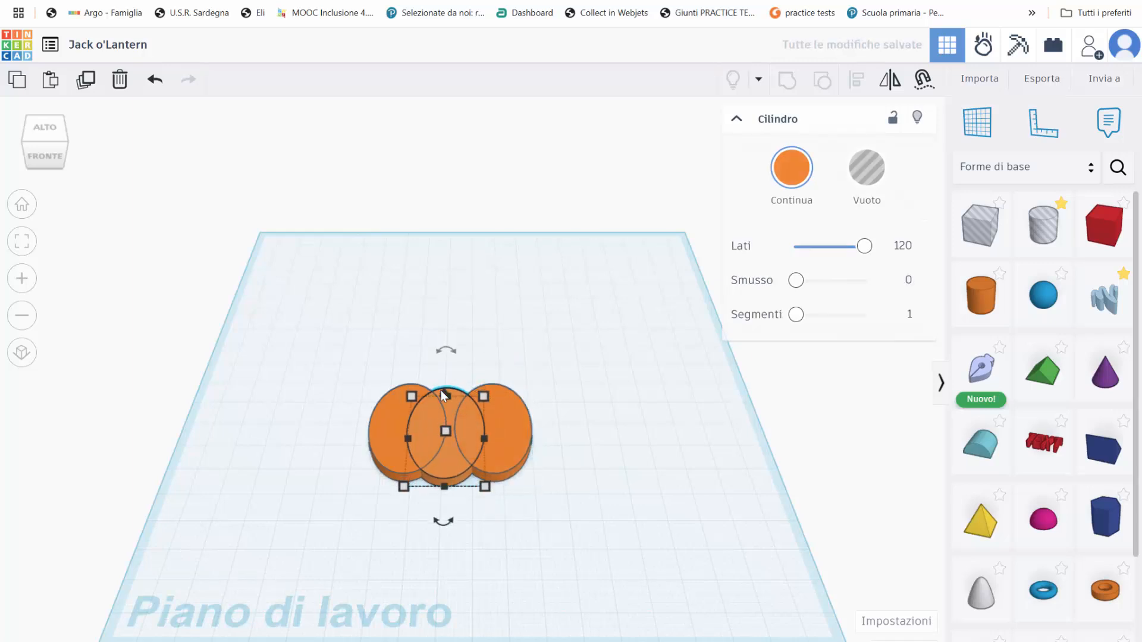
{"action": "left_click", "coordinate": [373, 324]}
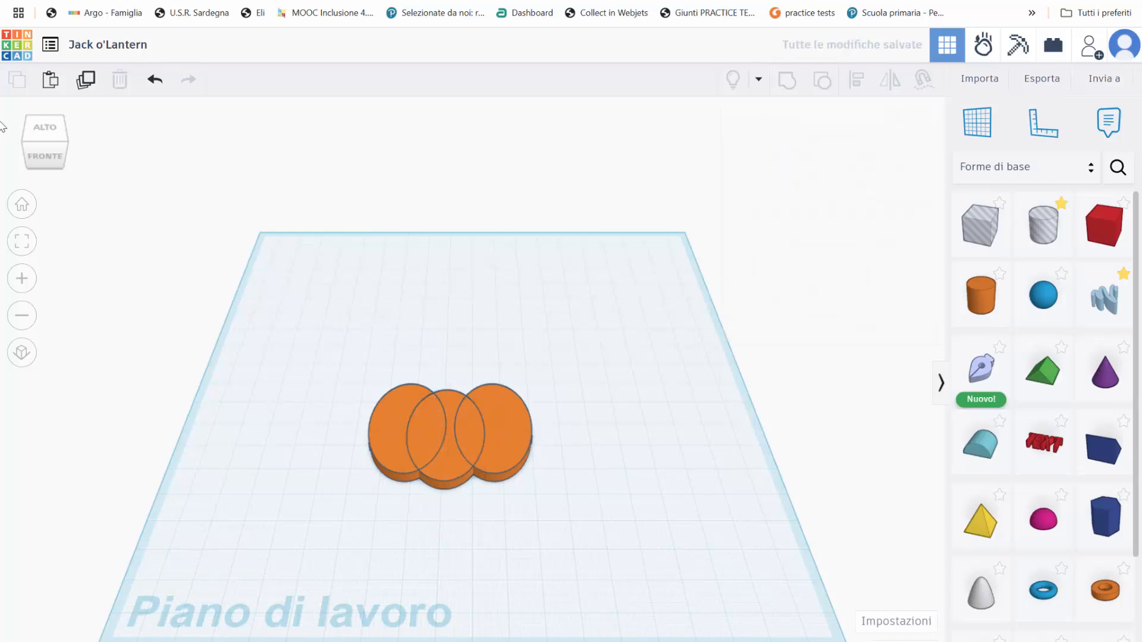
Select all three overlapping ovals and stretch them together to a total width of 61
{"action": "left_click", "coordinate": [42, 138]}
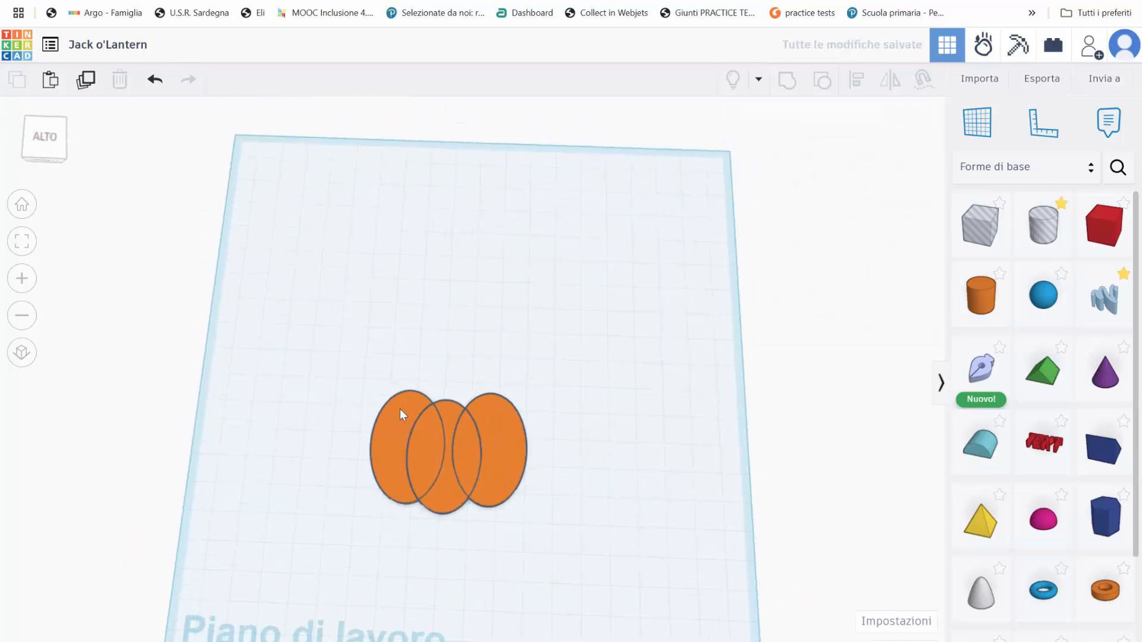
{"action": "left_click_drag", "start_coordinate": [342, 391], "coordinate": [604, 576]}
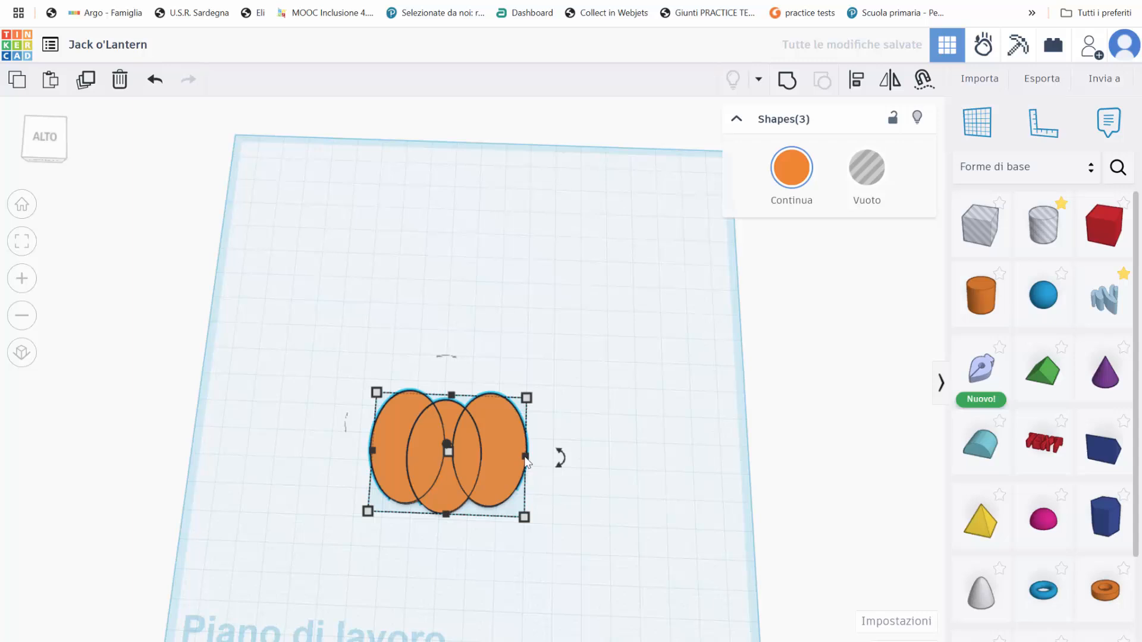
{"action": "left_click_drag", "start_coordinate": [525, 459], "coordinate": [541, 460]}
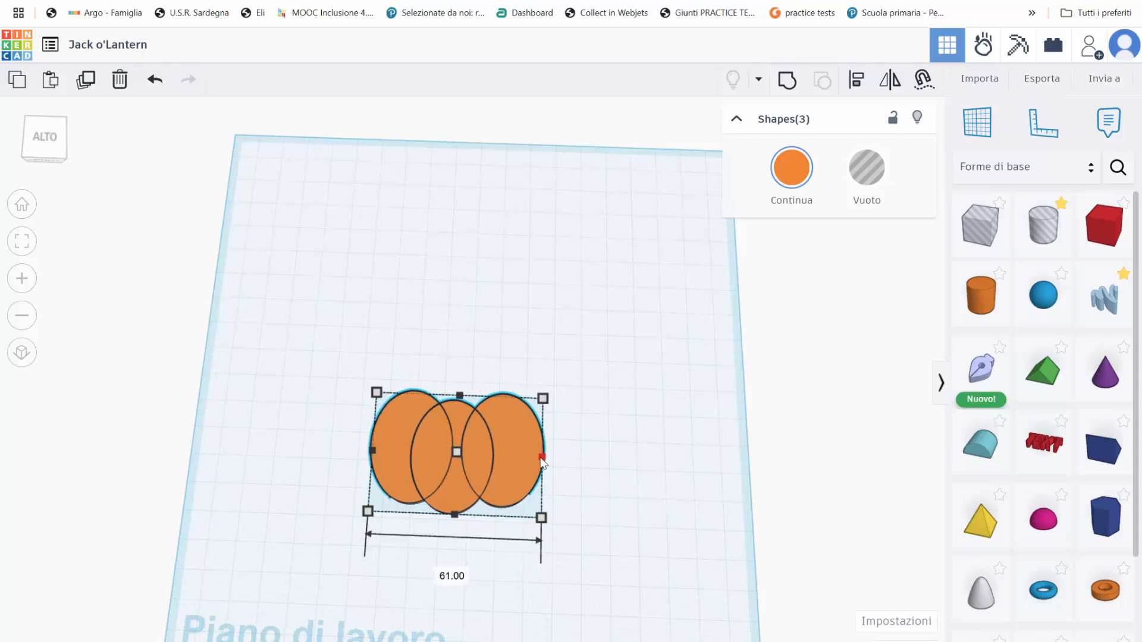
{"action": "left_click", "coordinate": [621, 457]}
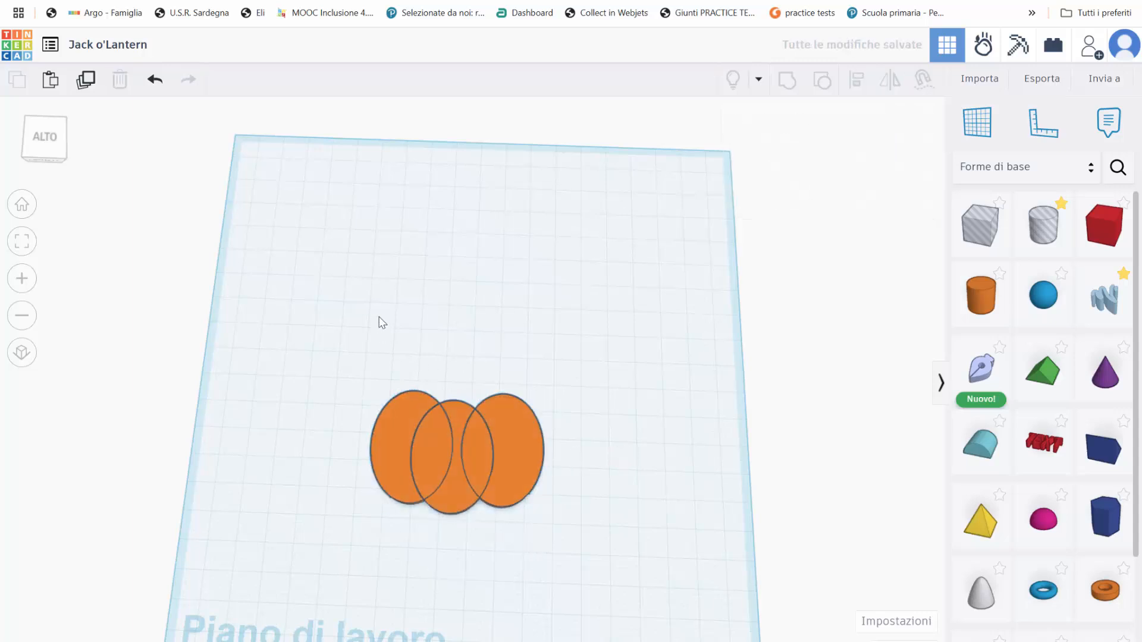
Group the three overlapping ovals into a single pumpkin shape
{"action": "left_click", "coordinate": [409, 422]}
{"action": "left_click", "coordinate": [468, 429], "text": "shift"}
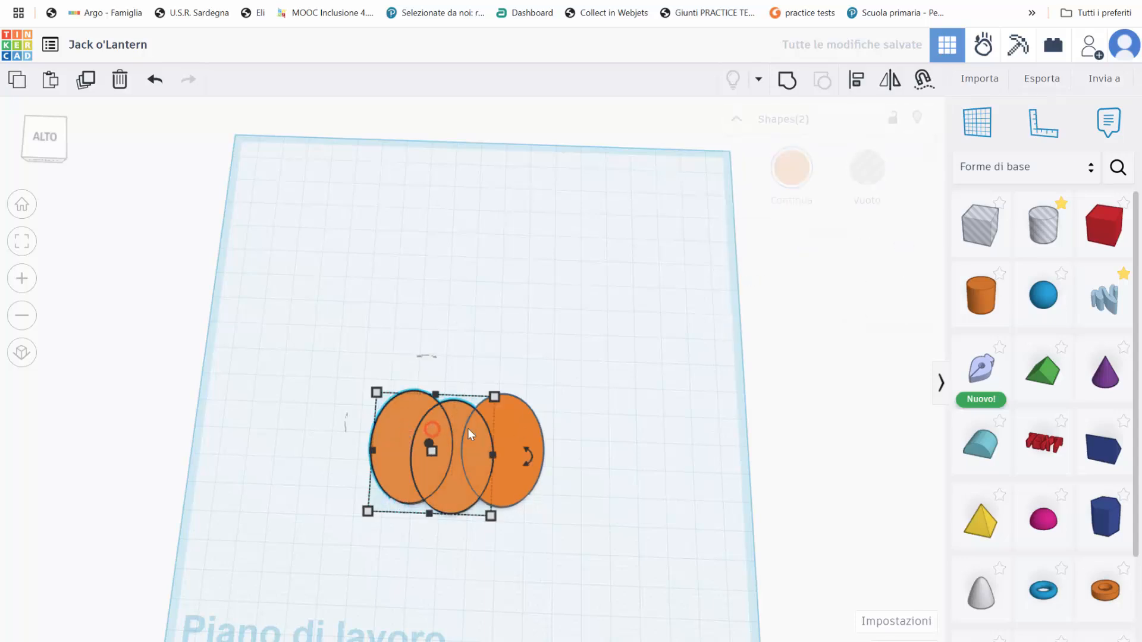
{"action": "left_click", "coordinate": [510, 429], "text": "shift"}
{"action": "left_click", "coordinate": [789, 79]}
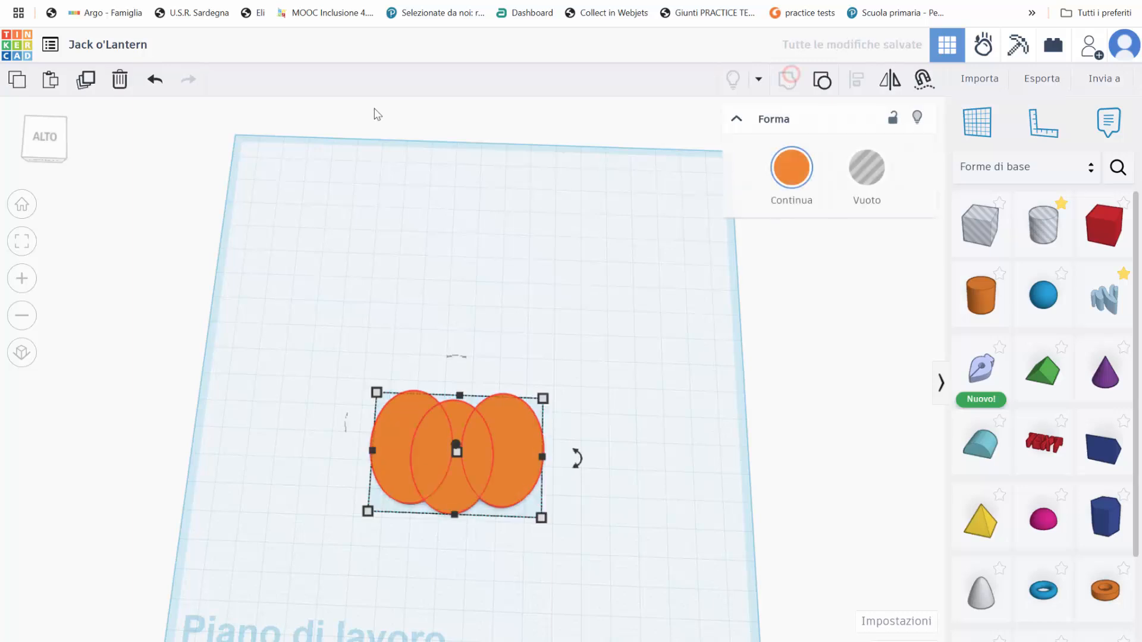
{"action": "left_click", "coordinate": [354, 206]}
Enlarge the grouped pumpkin to 73 by 56 and centre it across the width of the workplane
{"action": "left_click", "coordinate": [50, 147]}
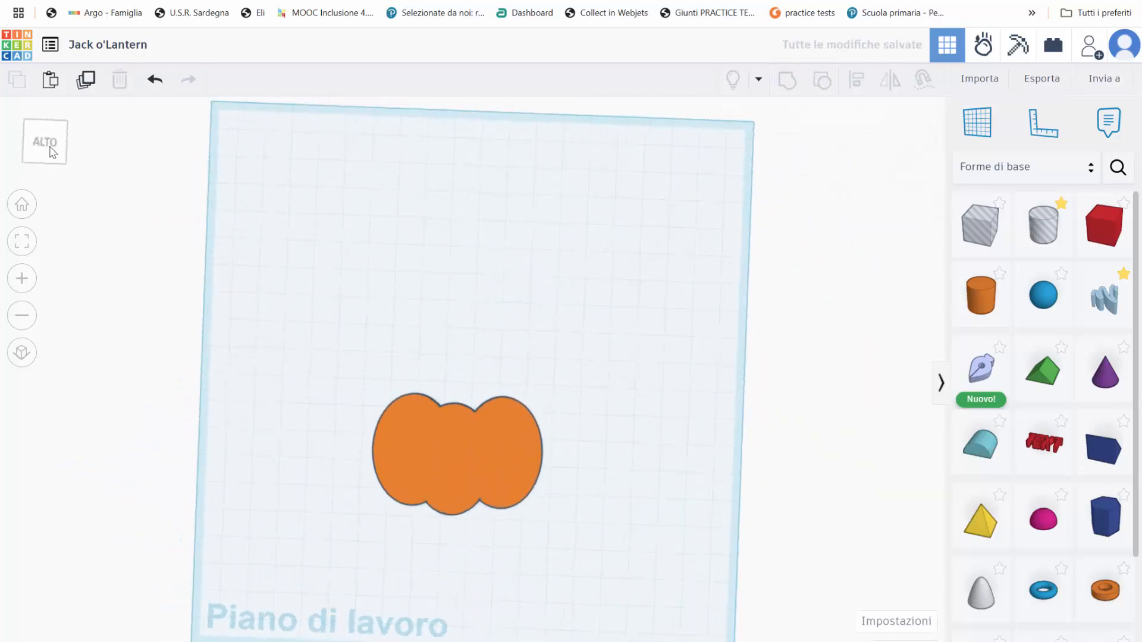
{"action": "left_click_drag", "start_coordinate": [319, 326], "coordinate": [585, 565]}
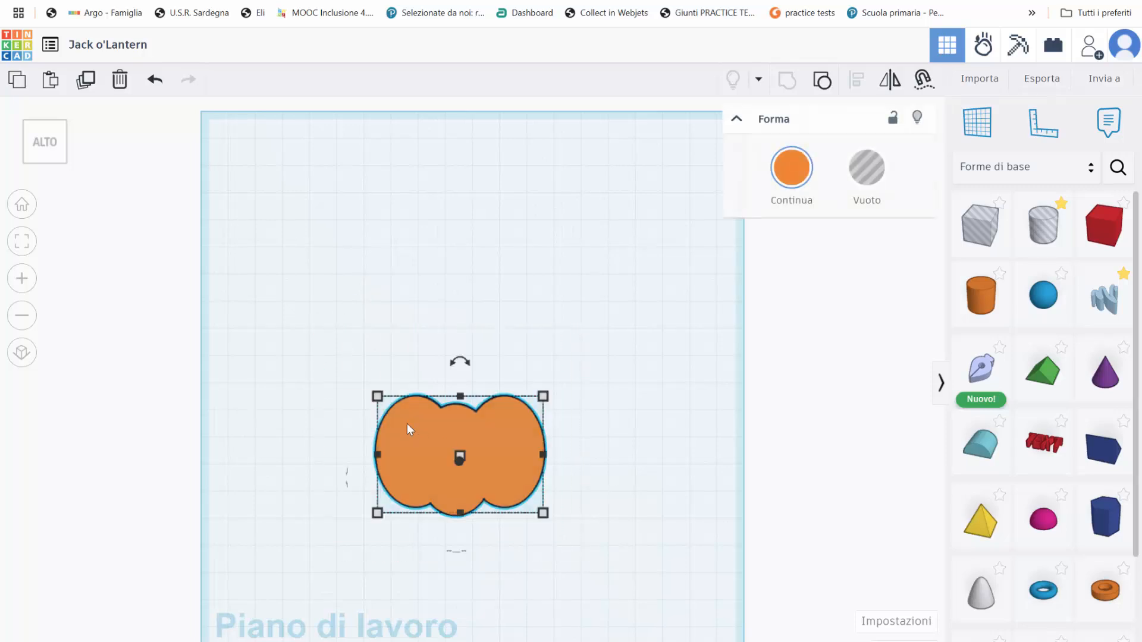
{"action": "left_click_drag", "start_coordinate": [378, 397], "coordinate": [345, 361]}
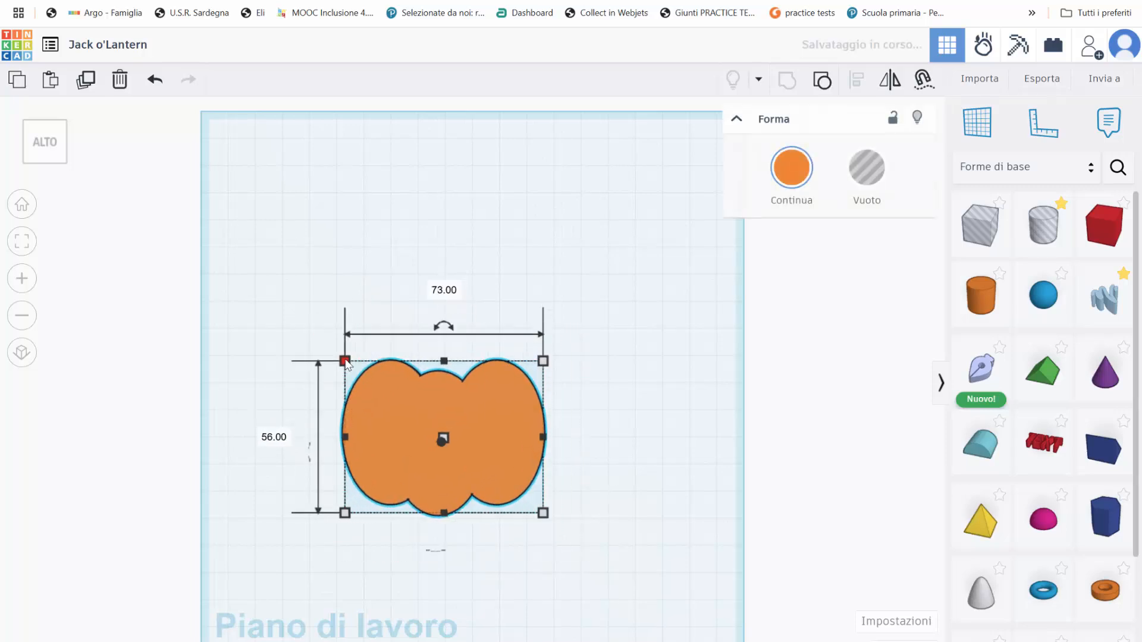
{"action": "left_click", "coordinate": [634, 441]}
{"action": "left_click_drag", "start_coordinate": [523, 430], "coordinate": [556, 437]}
{"action": "left_click", "coordinate": [808, 377]}
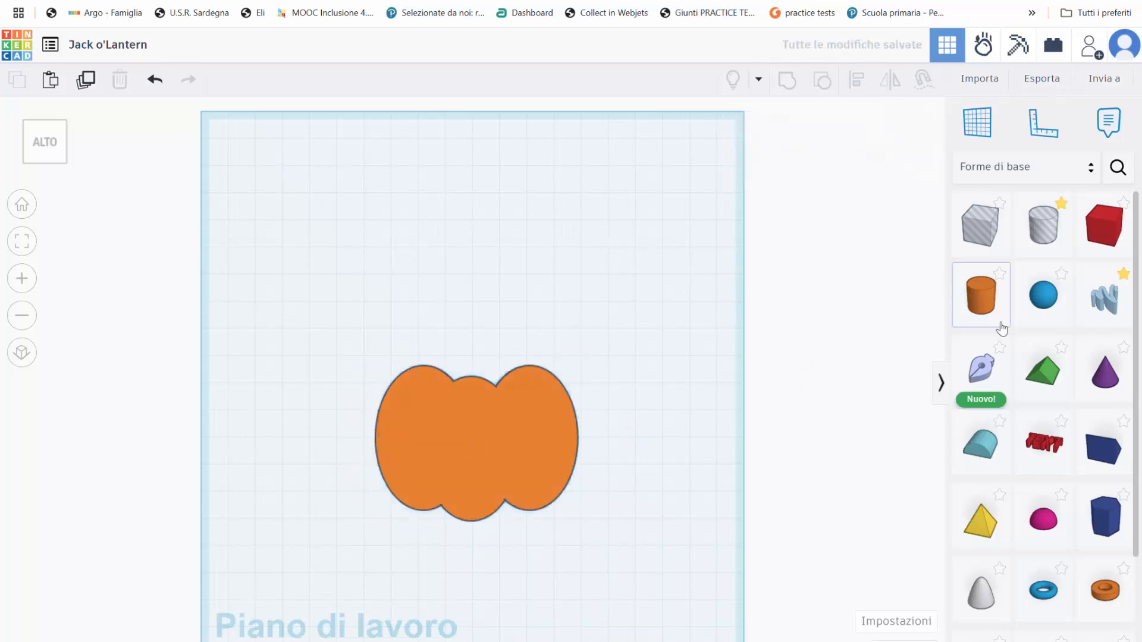
Sketch a closed downward-pointing triangle 20 wide and 10 high, and finish the sketch as a shape above the pumpkin
{"action": "mouse_move", "coordinate": [982, 369]}
{"action": "left_mouse_down"}
{"action": "mouse_move", "coordinate": [506, 226]}
{"action": "mouse_move", "coordinate": [403, 233]}
{"action": "left_mouse_up"}
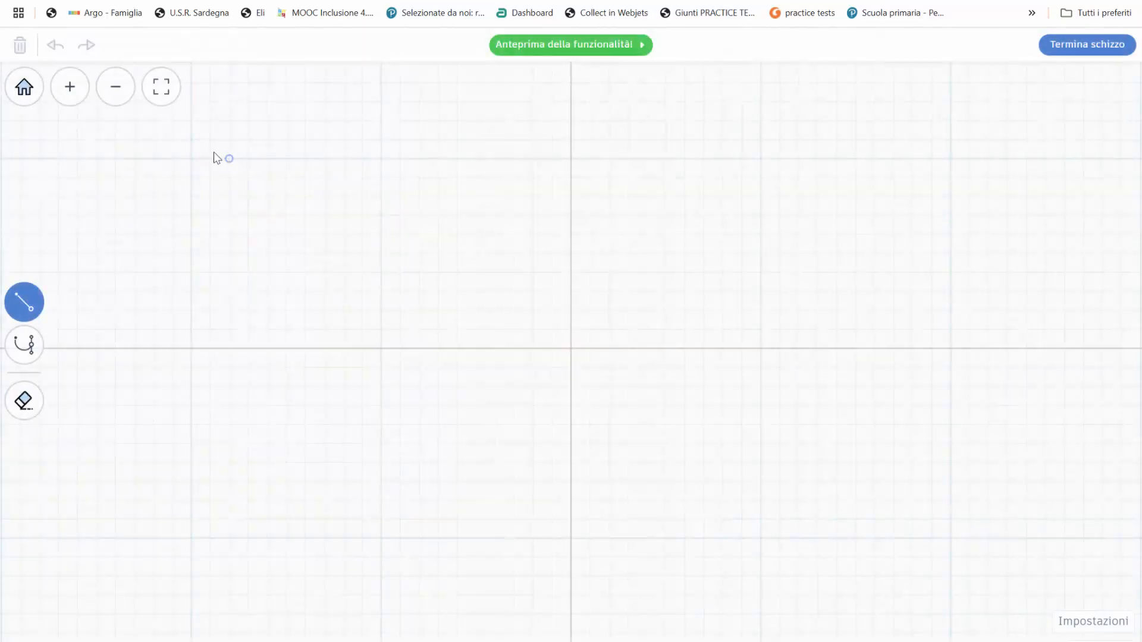
{"action": "left_click", "coordinate": [571, 159]}
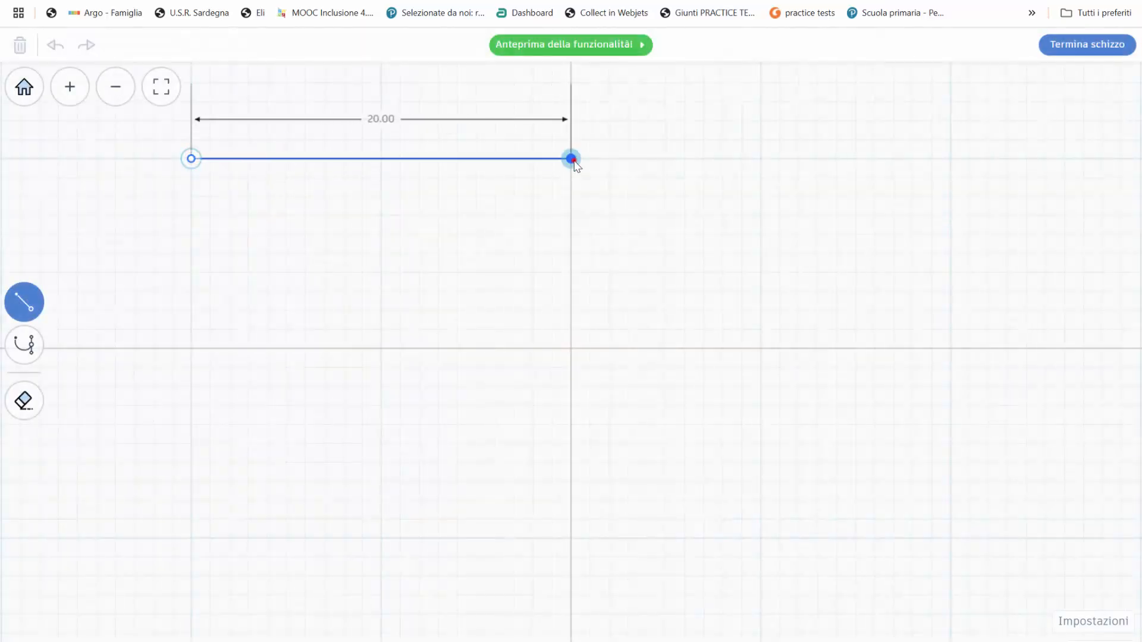
{"action": "left_click", "coordinate": [381, 348]}
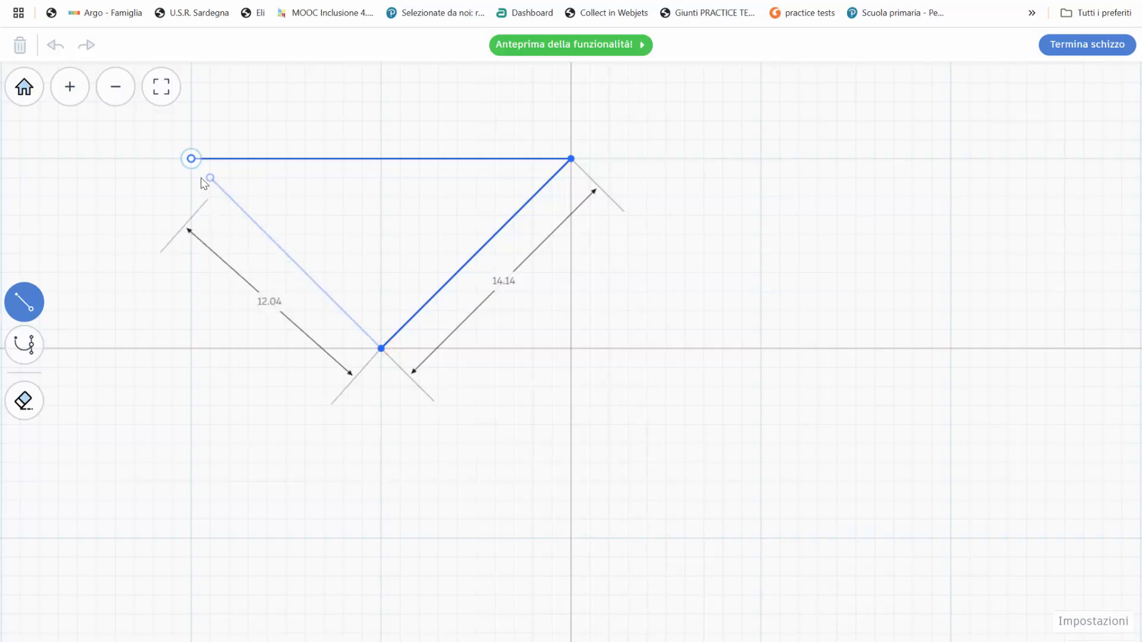
{"action": "left_click", "coordinate": [191, 158]}
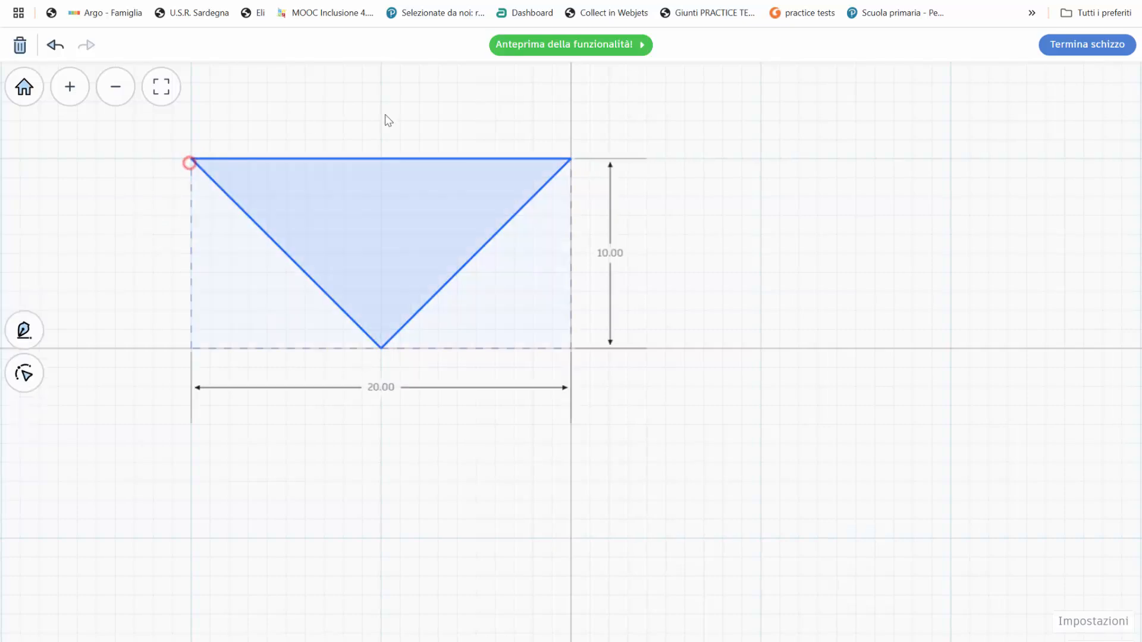
{"action": "left_click", "coordinate": [1044, 47]}
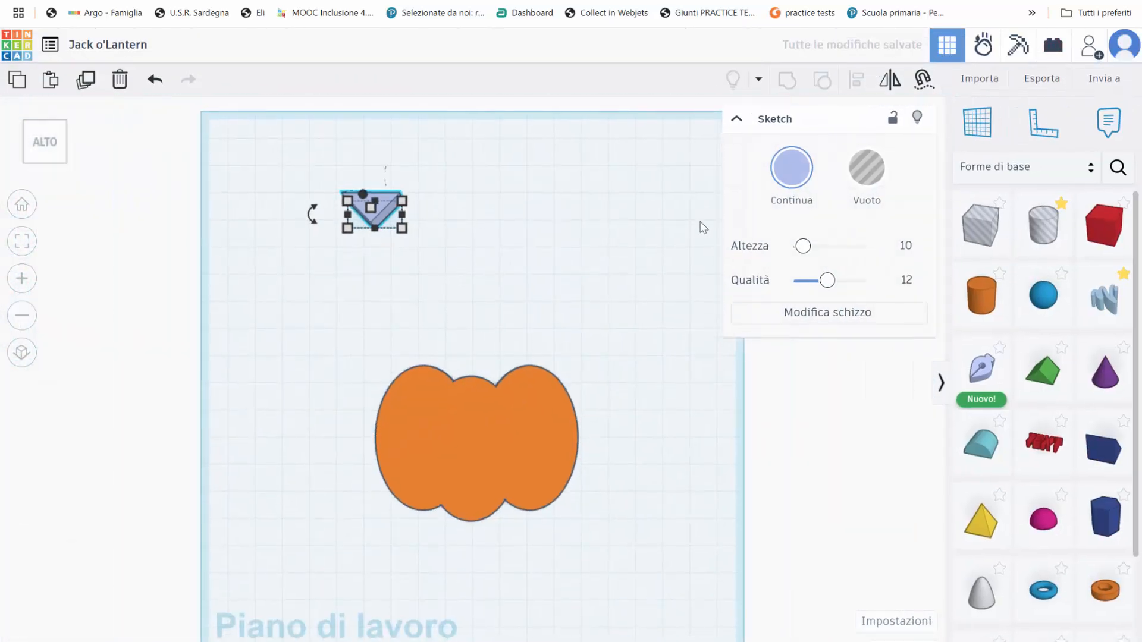
Turn the triangle into a hole, place it on the pumpkin as the left eye, and resize it to 15 by 9
{"action": "left_click", "coordinate": [864, 194]}
{"action": "left_click", "coordinate": [498, 226]}
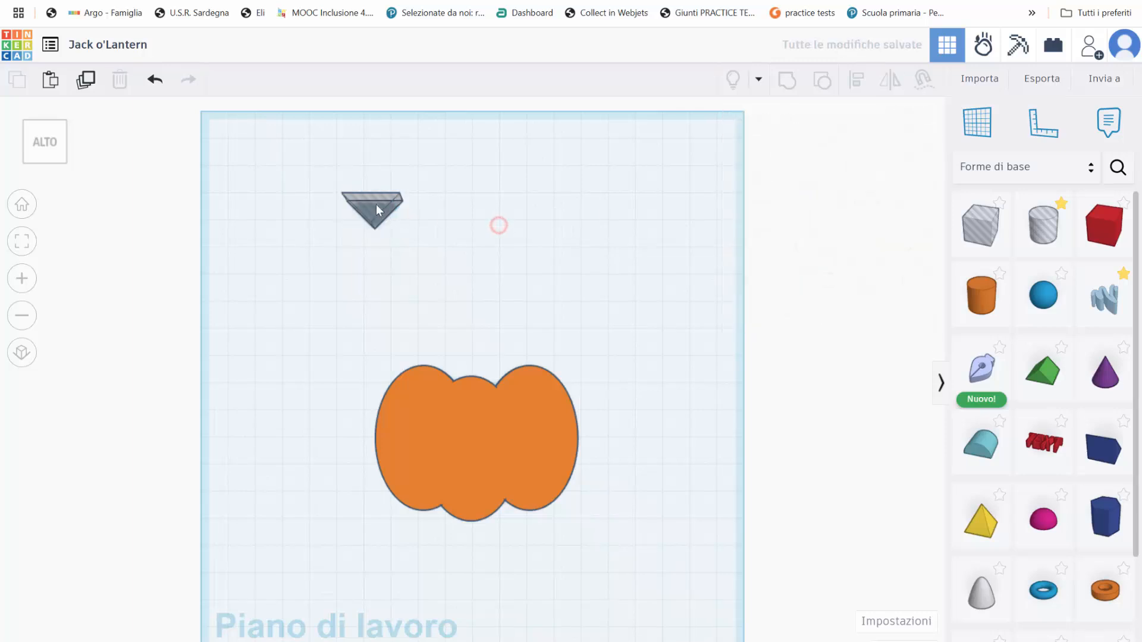
{"action": "left_click_drag", "start_coordinate": [376, 204], "coordinate": [456, 437]}
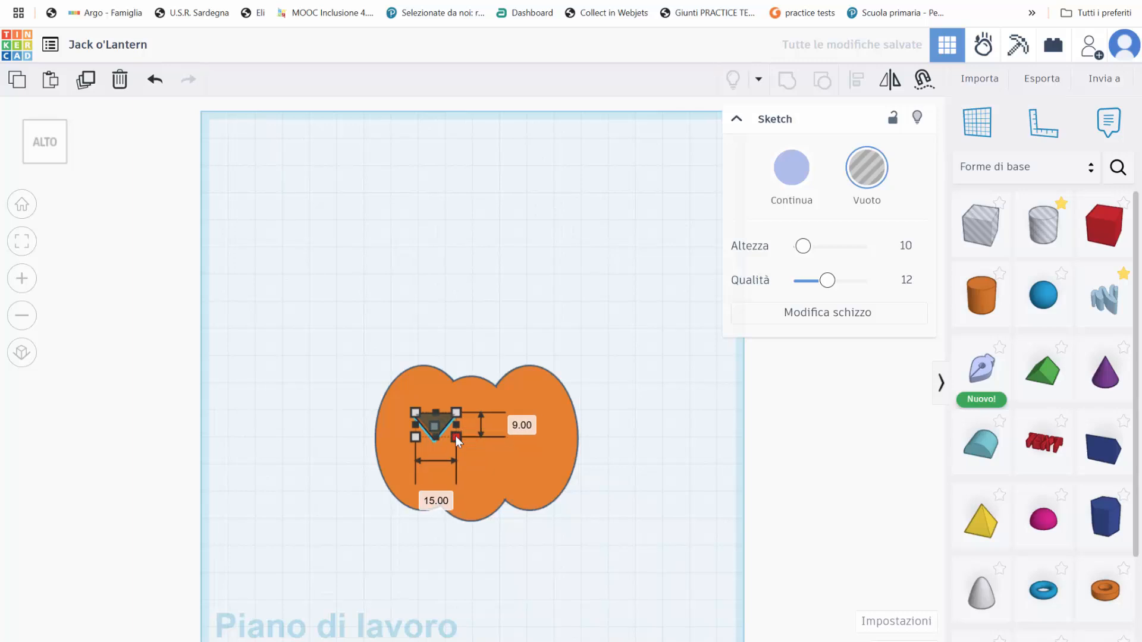
Duplicate the triangular eye hole and space the two eyes evenly on either side of the pumpkin's centre
{"action": "key", "text": "ctrl+v"}
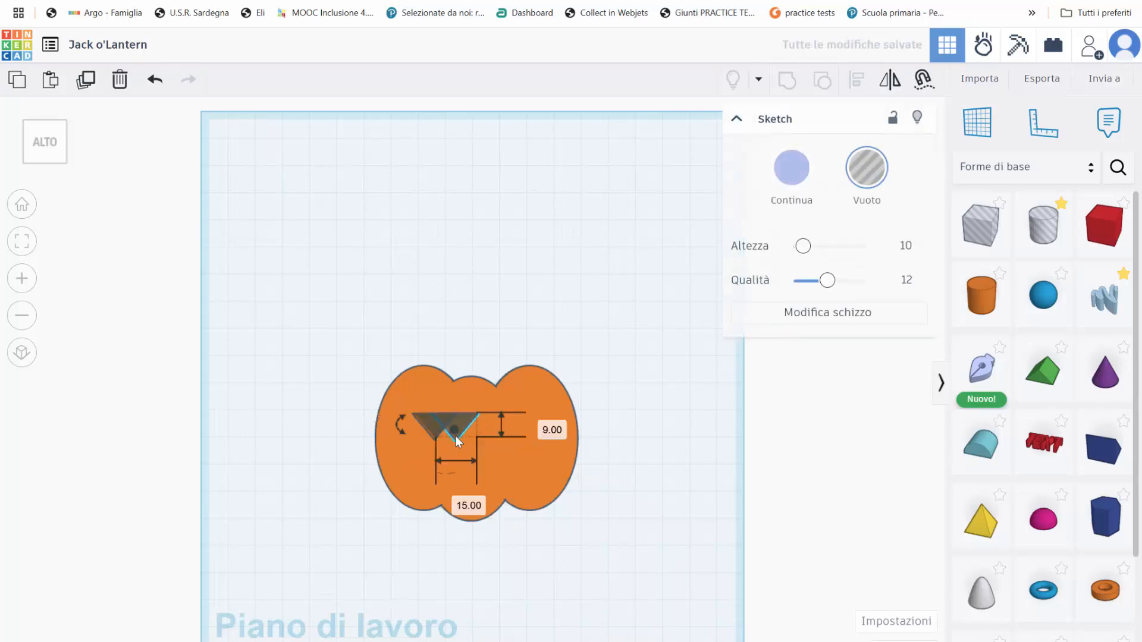
{"action": "left_click_drag", "start_coordinate": [464, 427], "coordinate": [527, 427]}
{"action": "left_click_drag", "start_coordinate": [443, 423], "coordinate": [507, 423]}
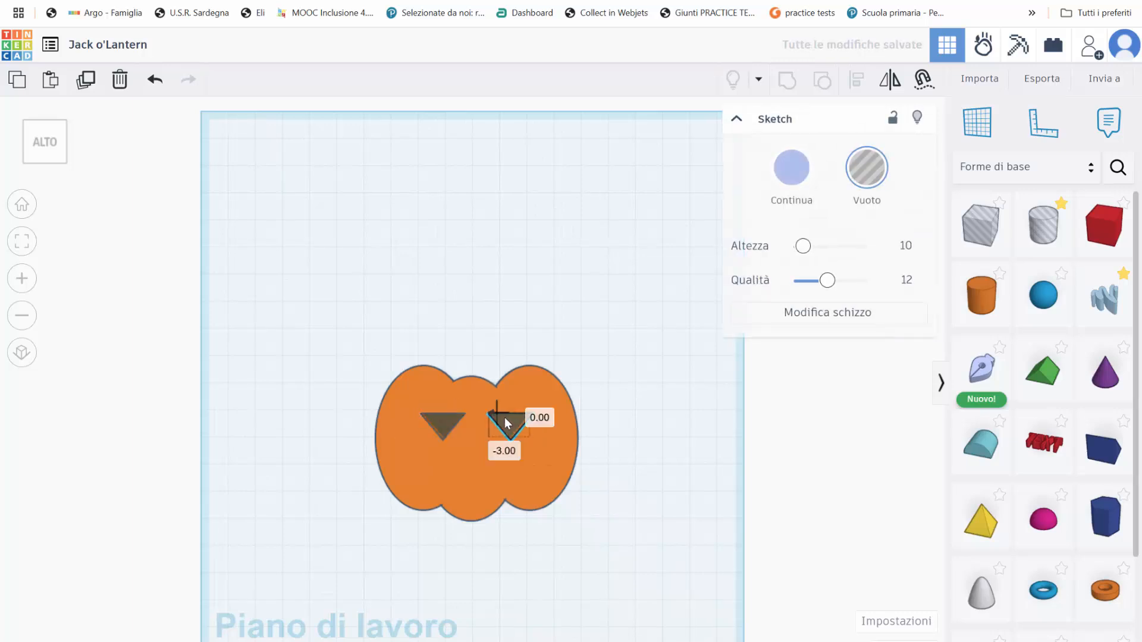
{"action": "left_click", "coordinate": [496, 258]}
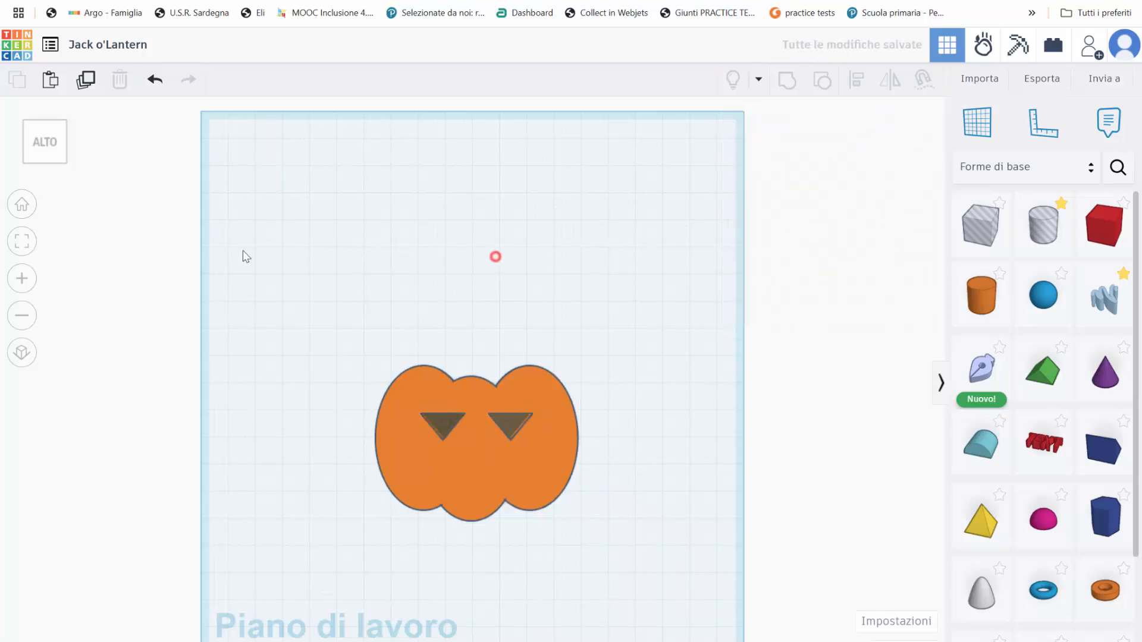
Copy the left eye's triangle hole and place the duplicate centred just below the two eyes as the nose
{"action": "left_click", "coordinate": [21, 279]}
{"action": "left_click", "coordinate": [41, 148]}
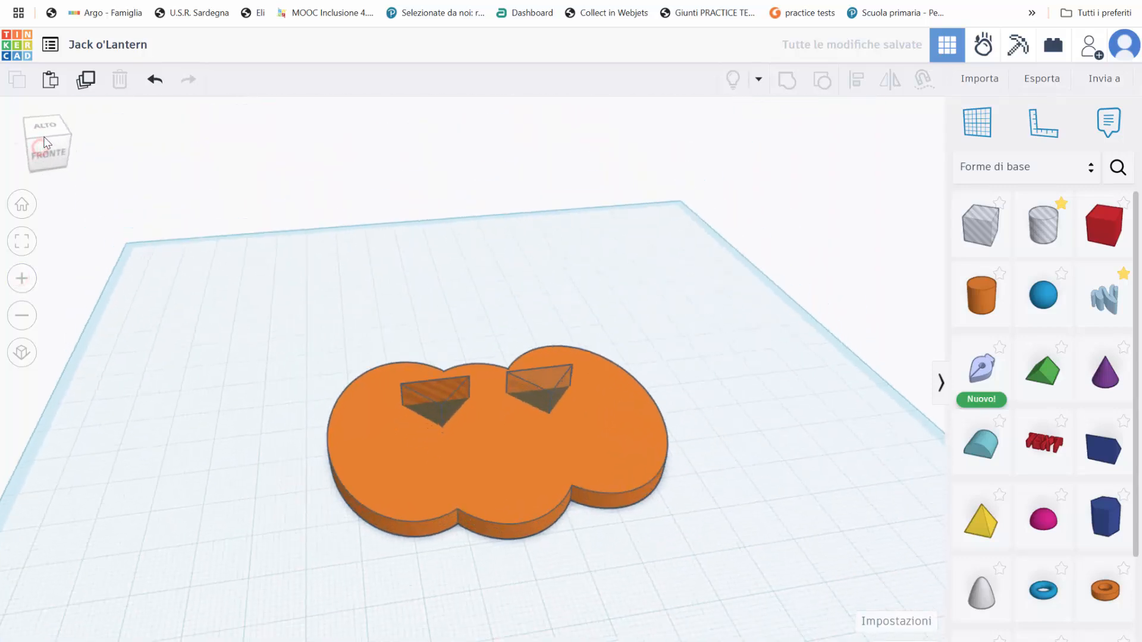
{"action": "left_click", "coordinate": [422, 387]}
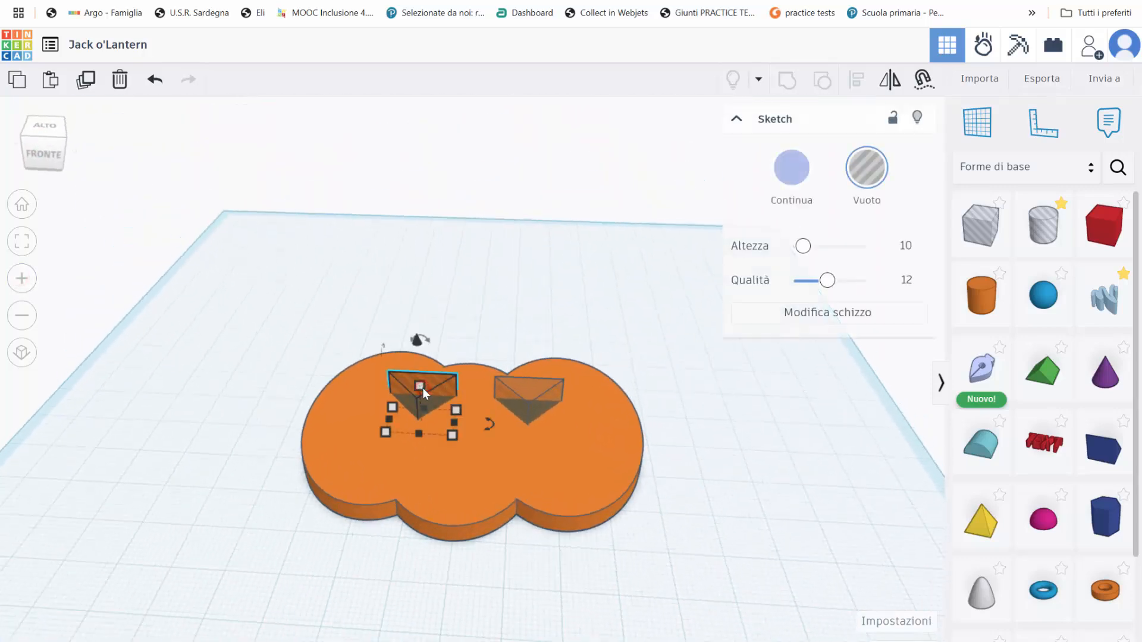
{"action": "key", "text": "ctrl+c"}
{"action": "key", "text": "ctrl+v"}
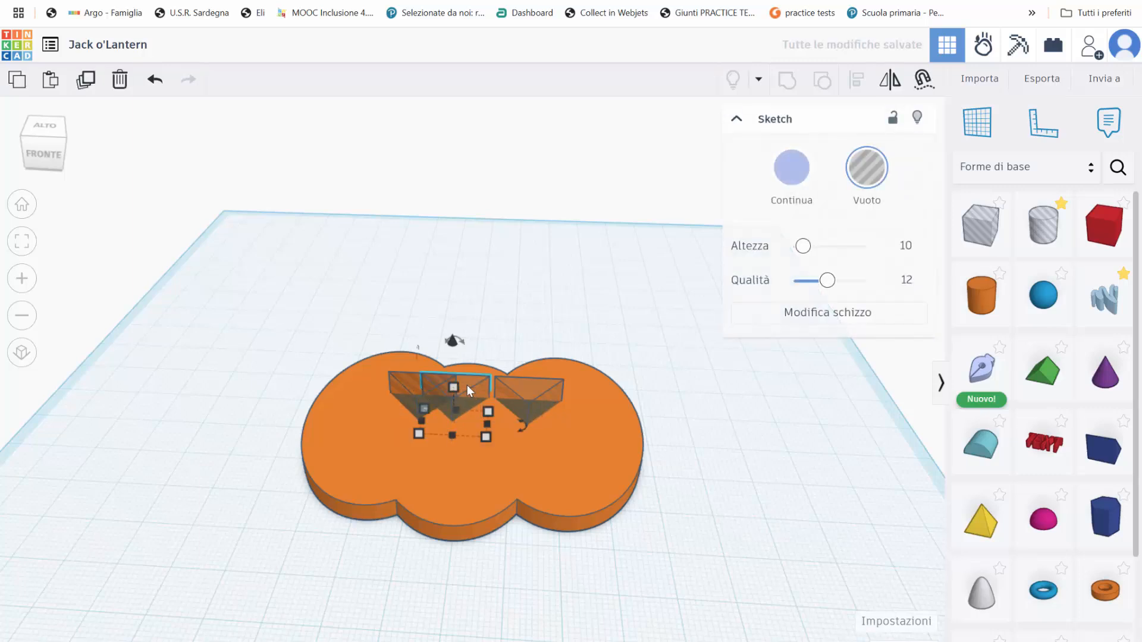
{"action": "left_click_drag", "start_coordinate": [467, 385], "coordinate": [480, 425]}
{"action": "left_click", "coordinate": [63, 146]}
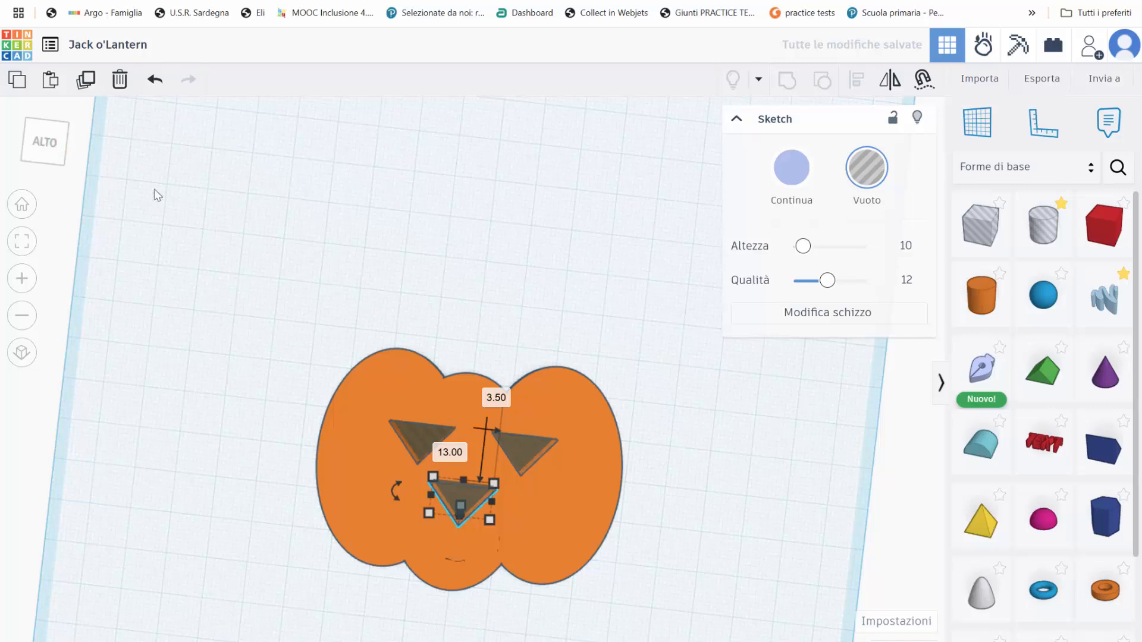
{"action": "key", "text": "Up"}
{"action": "key", "text": "Up"}
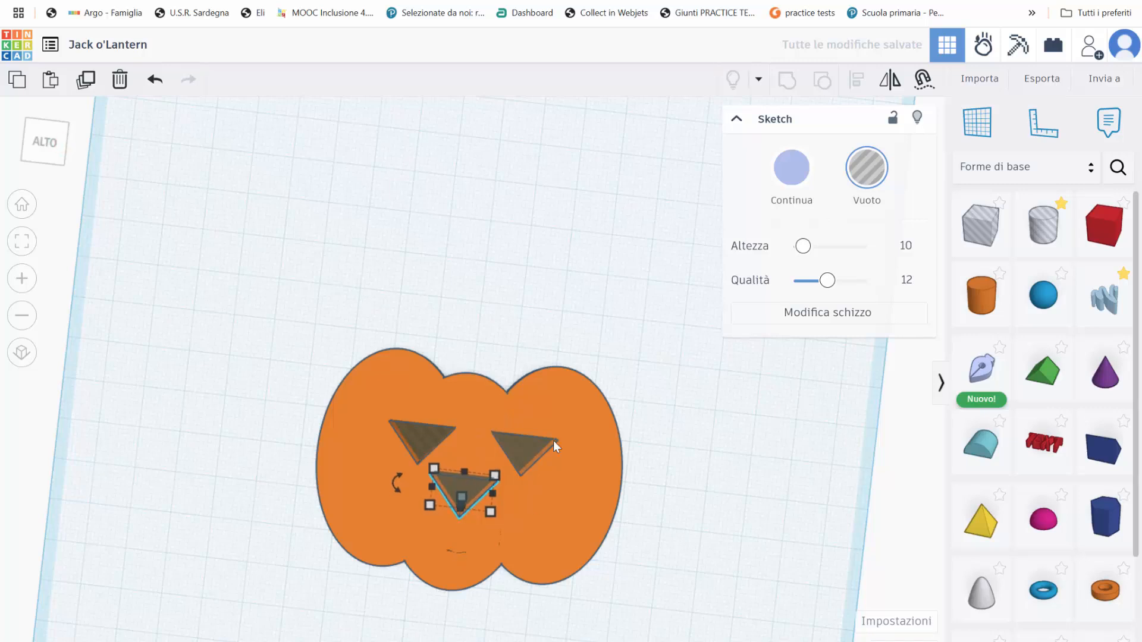
Group the two triangular eye holes and the nose hole into a single hole shape
{"action": "left_click", "coordinate": [560, 254]}
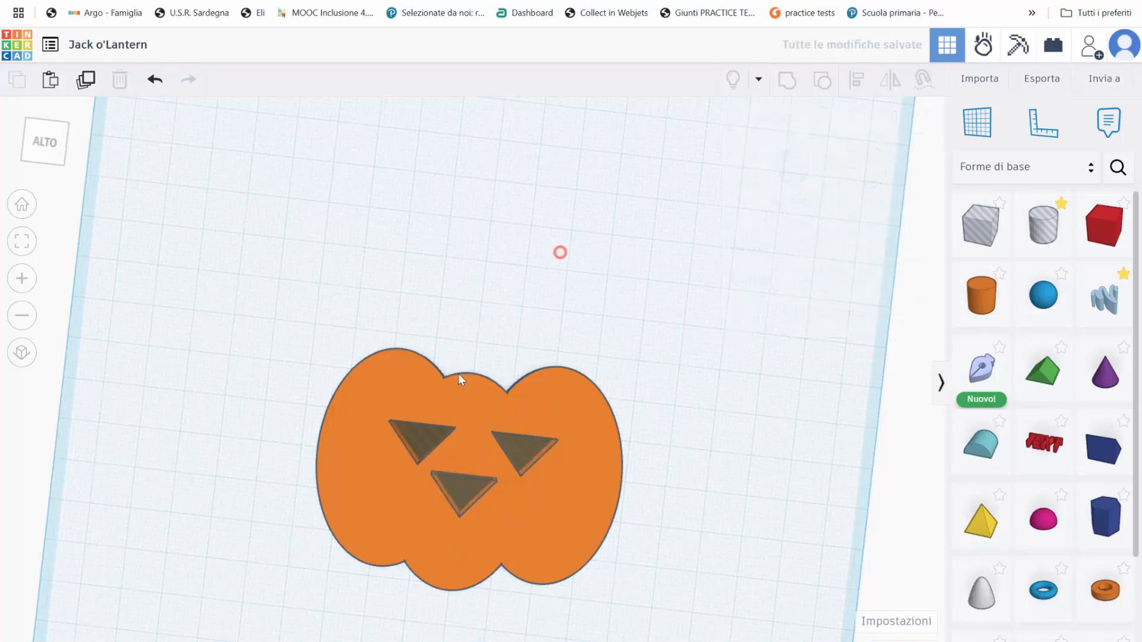
{"action": "left_click", "coordinate": [428, 433]}
{"action": "left_click", "coordinate": [461, 492], "text": "shift"}
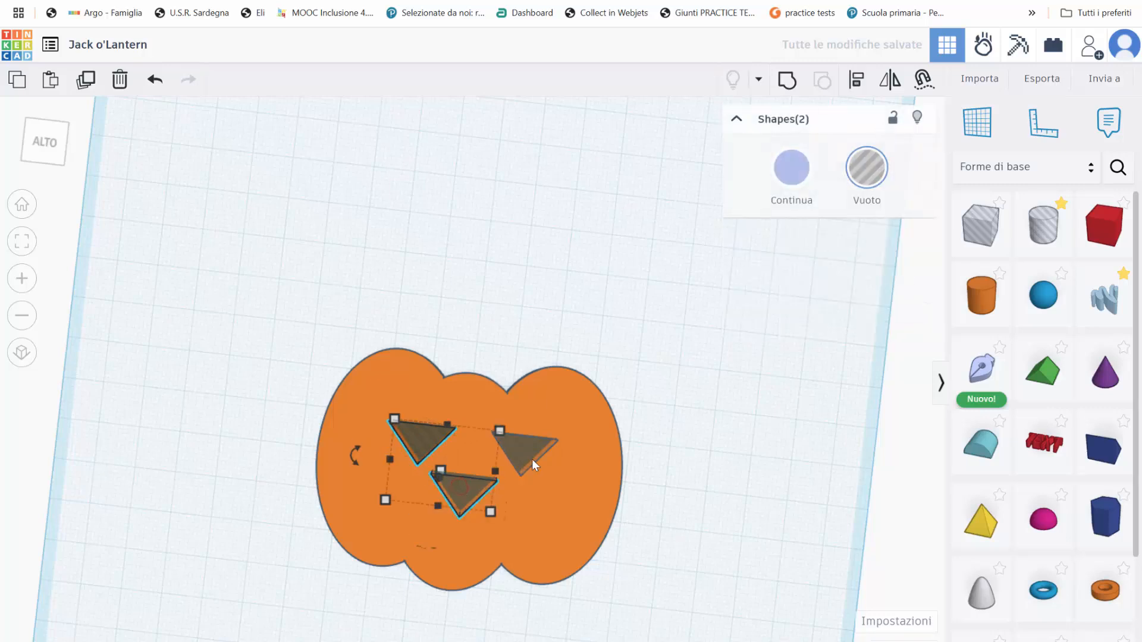
{"action": "left_click", "coordinate": [532, 460], "text": "shift"}
{"action": "left_click", "coordinate": [787, 82]}
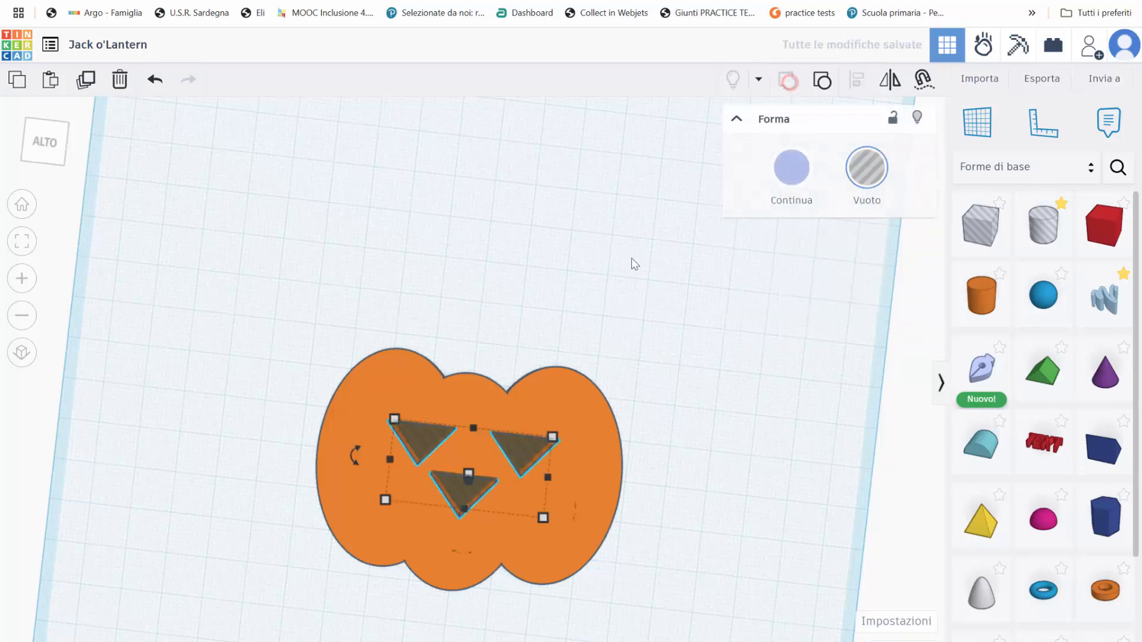
{"action": "left_click", "coordinate": [631, 260]}
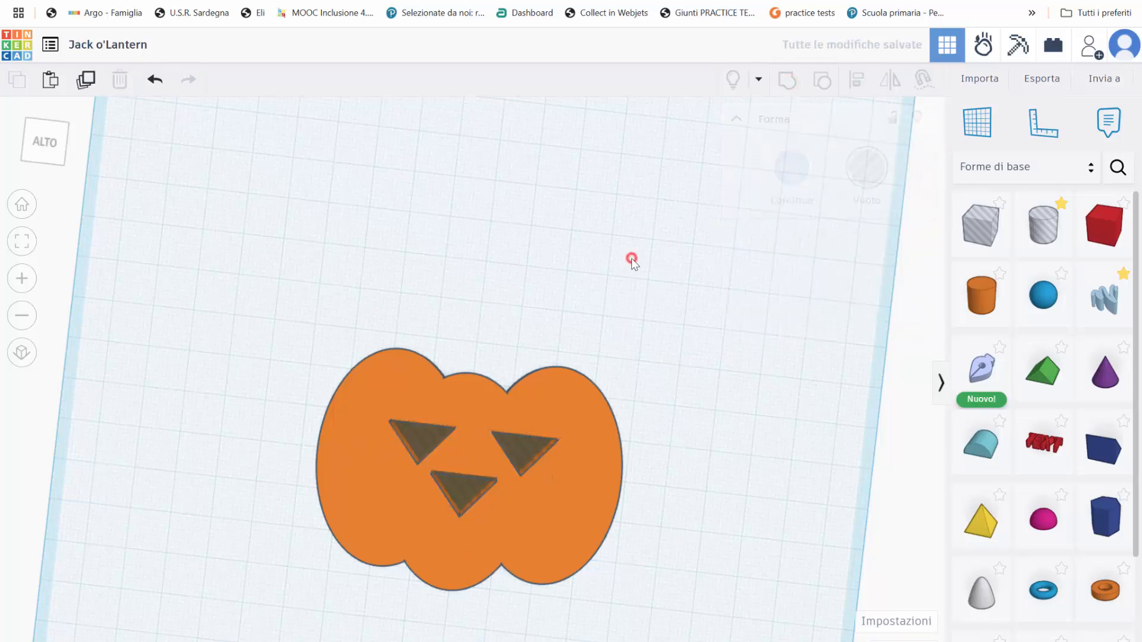
Group the triangular face holes with the orange pumpkin so the eyes and nose are cut out
{"action": "left_click", "coordinate": [408, 393]}
{"action": "left_click", "coordinate": [416, 434], "text": "shift"}
{"action": "left_click", "coordinate": [468, 481], "text": "shift"}
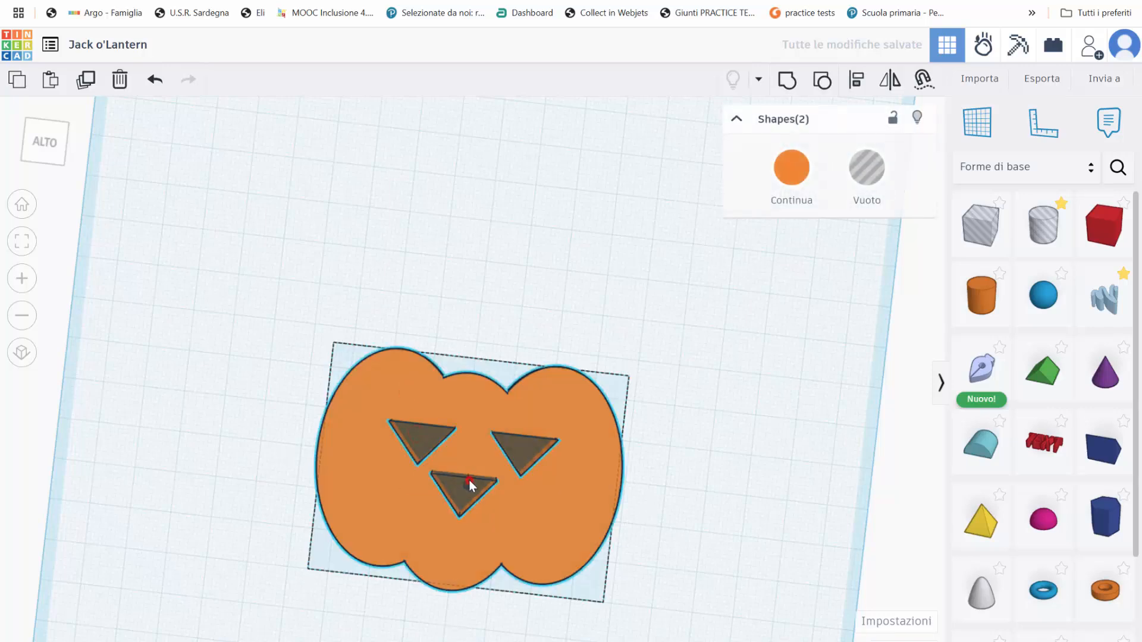
{"action": "left_click", "coordinate": [534, 454], "text": "shift"}
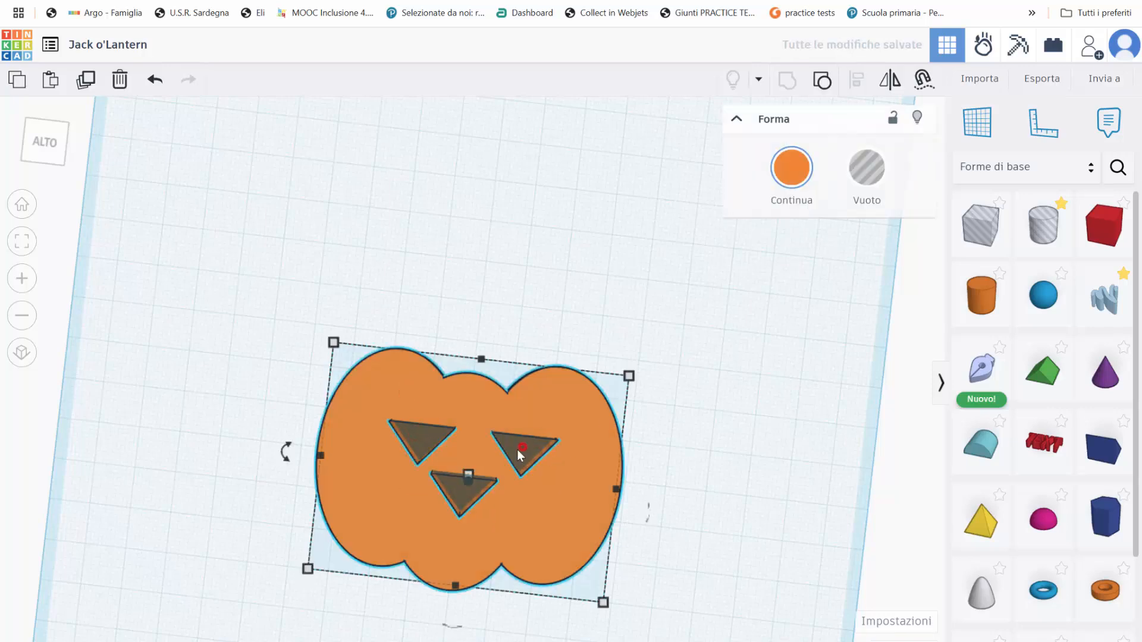
{"action": "left_click", "coordinate": [523, 455], "text": "shift"}
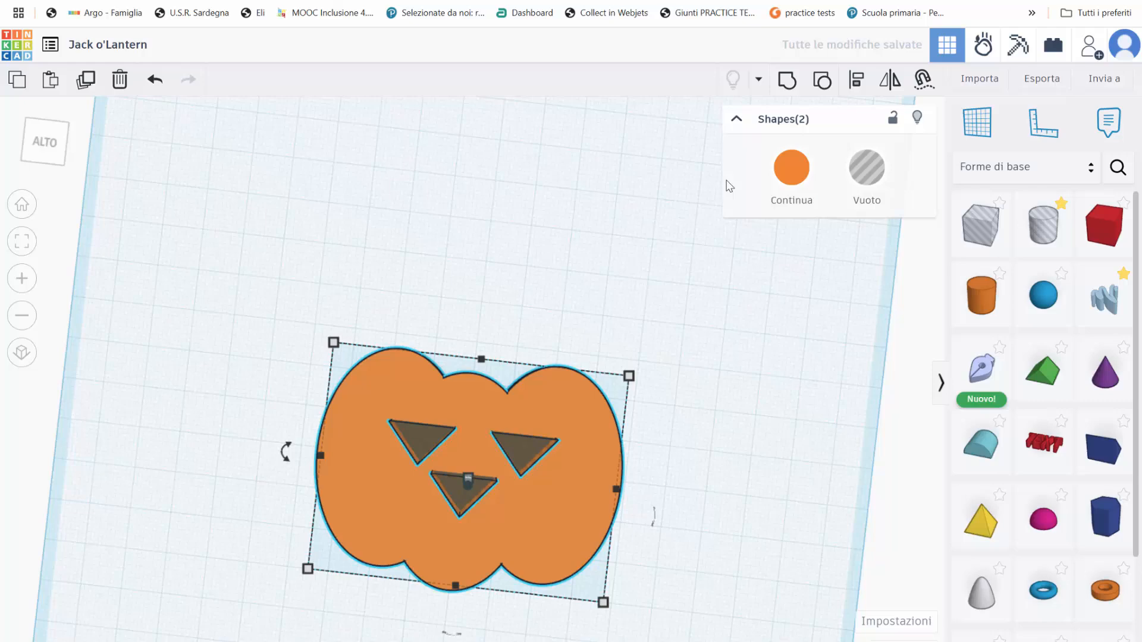
{"action": "left_click", "coordinate": [789, 84]}
{"action": "left_click", "coordinate": [656, 193]}
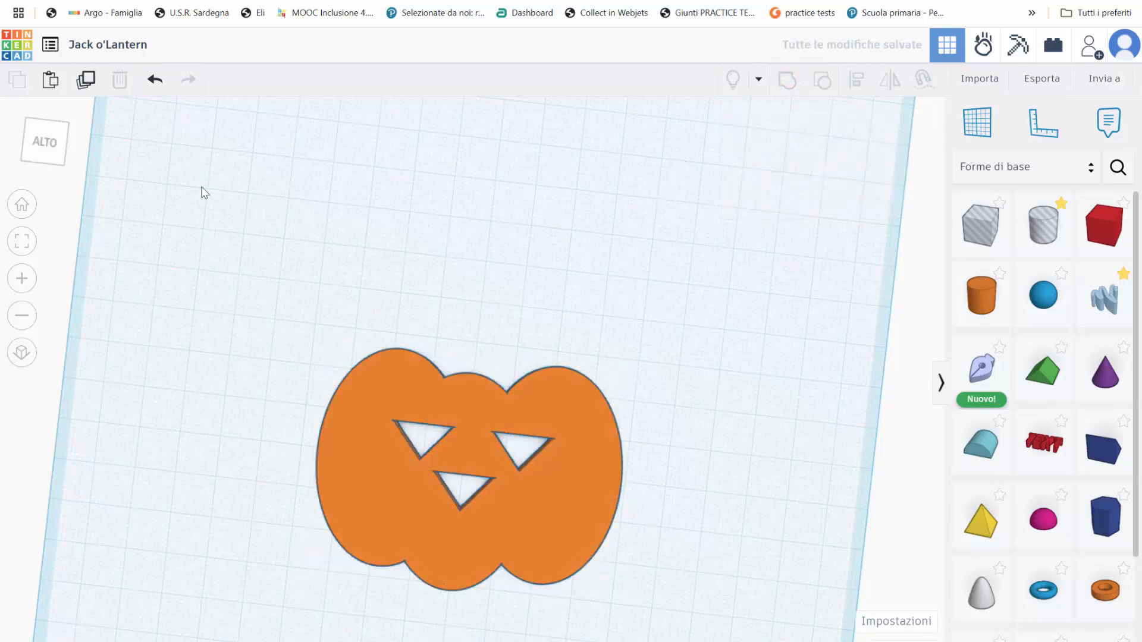
Start a new sketch for the mouth and draw its upper edge with segments of 10, 4 and 10, separated by two notches 3 wide and 4 deep
{"action": "left_click", "coordinate": [48, 142]}
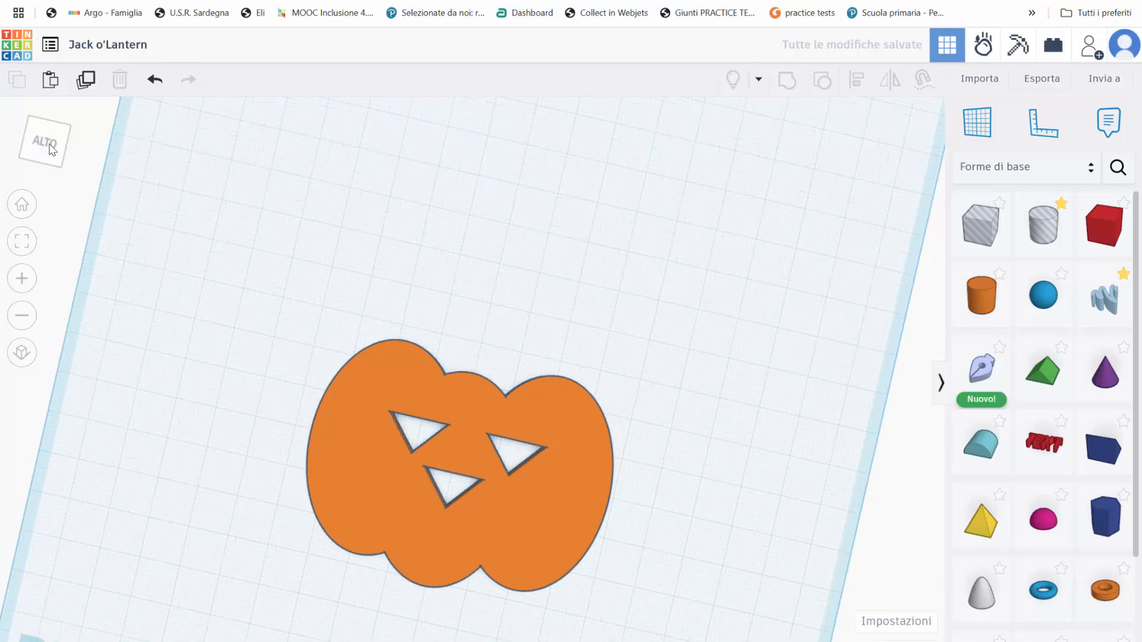
{"action": "left_click", "coordinate": [50, 144]}
{"action": "left_click_drag", "start_coordinate": [970, 370], "coordinate": [203, 220]}
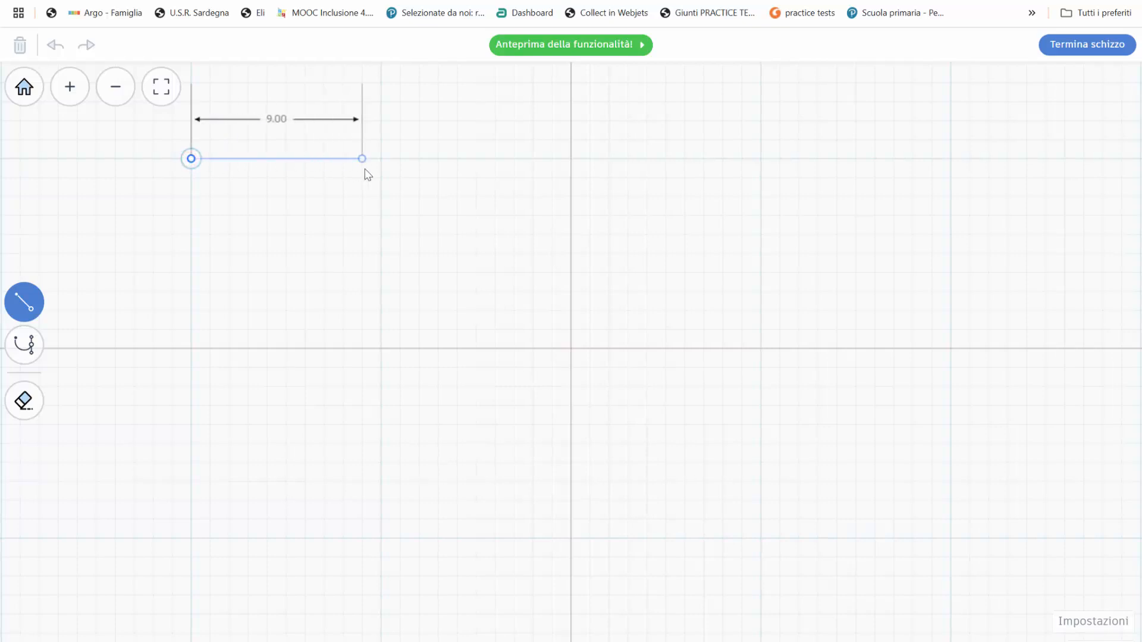
{"action": "left_click", "coordinate": [381, 158]}
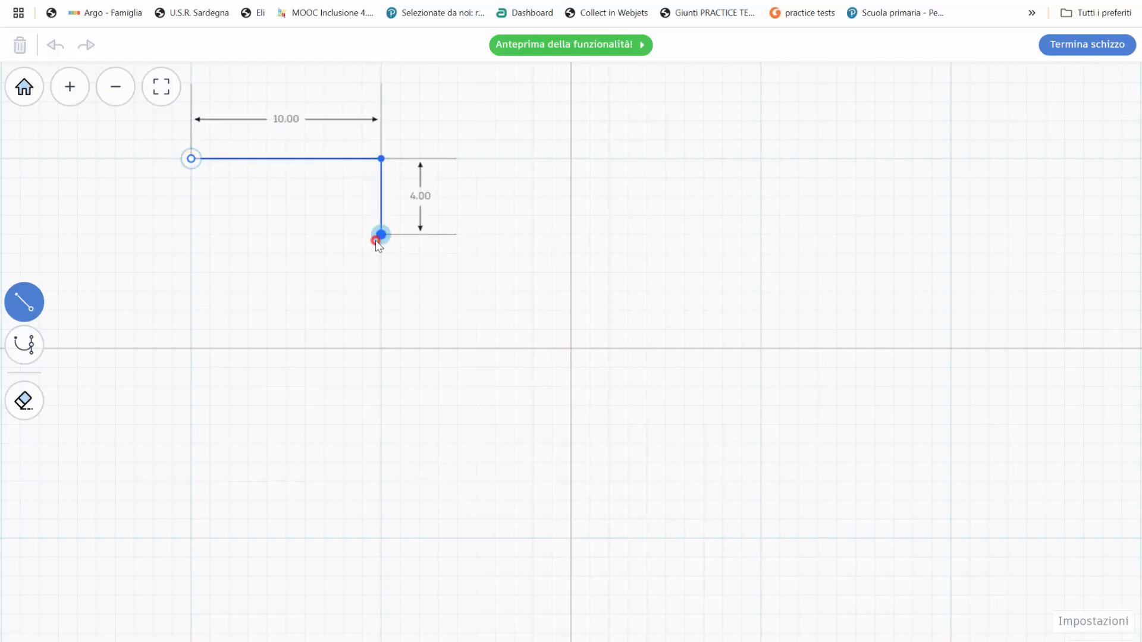
{"action": "left_click", "coordinate": [377, 239]}
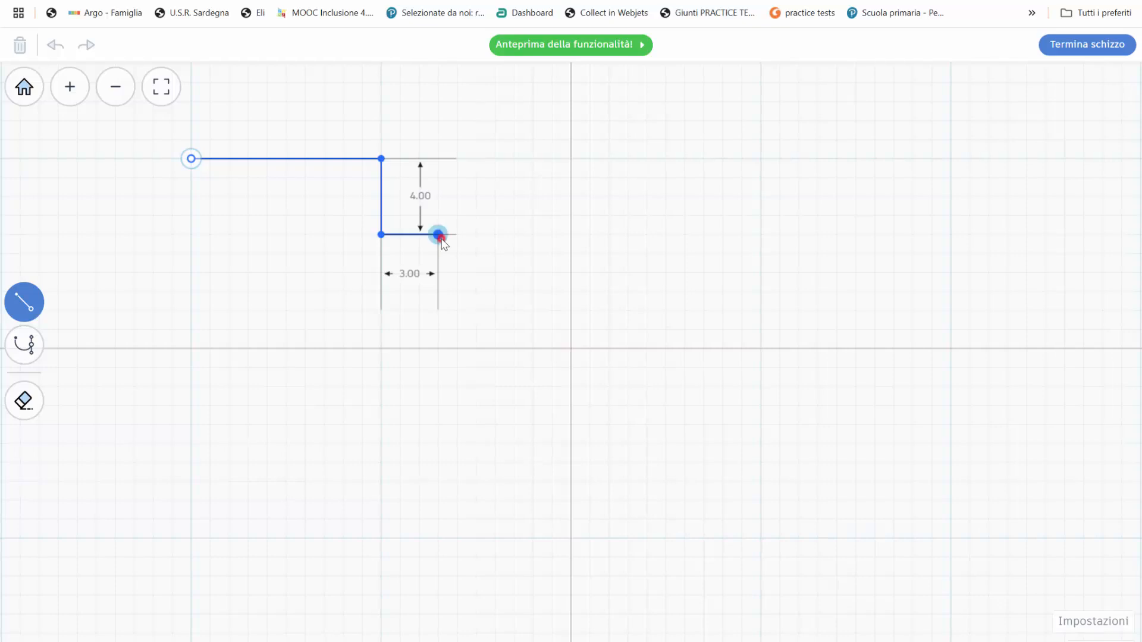
{"action": "left_click", "coordinate": [441, 238]}
{"action": "left_click", "coordinate": [441, 161]}
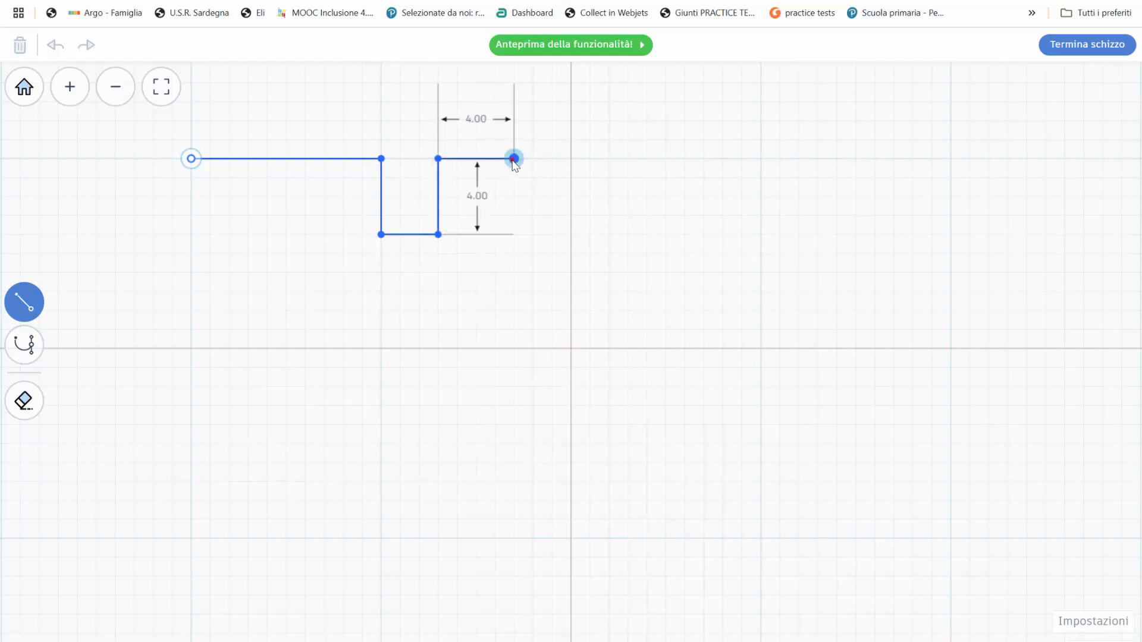
{"action": "left_click", "coordinate": [514, 159]}
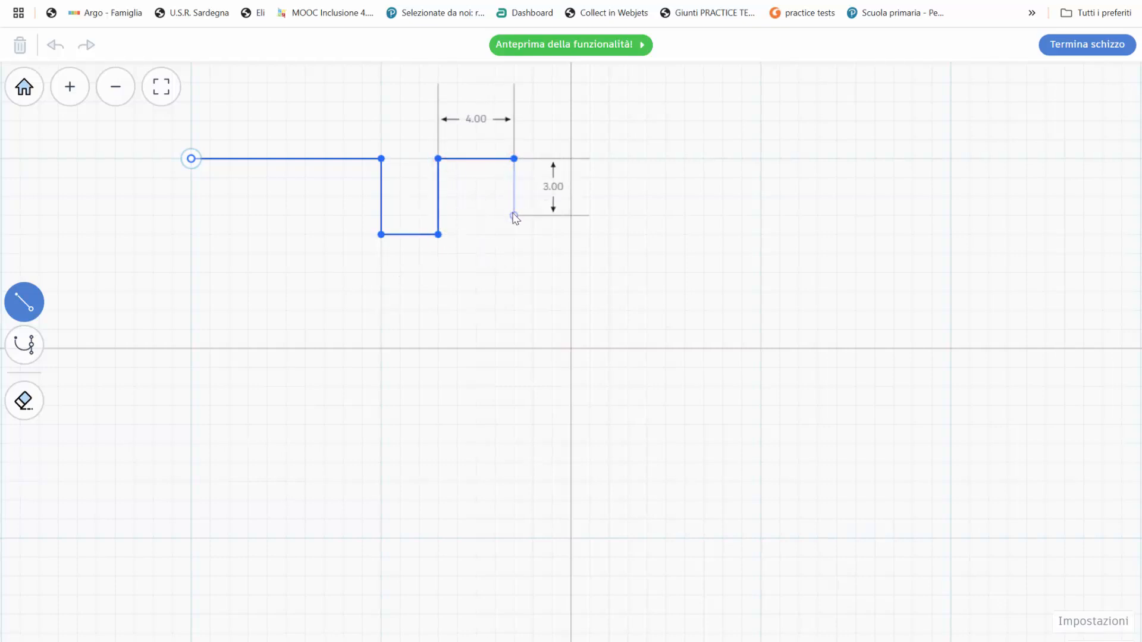
{"action": "left_click", "coordinate": [514, 234]}
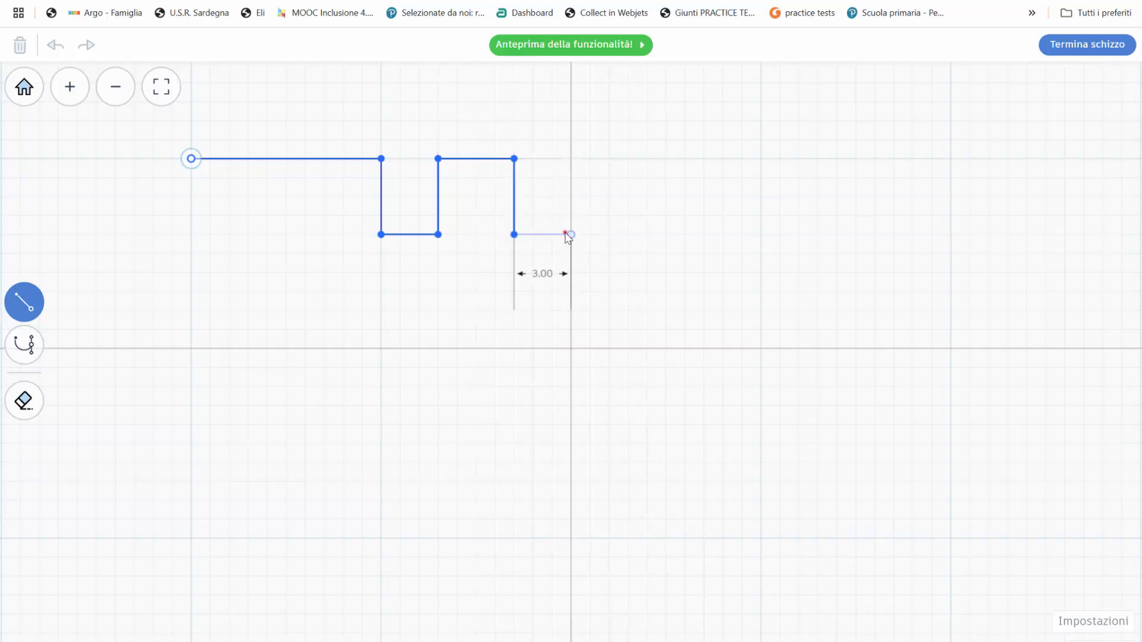
{"action": "left_click", "coordinate": [571, 157]}
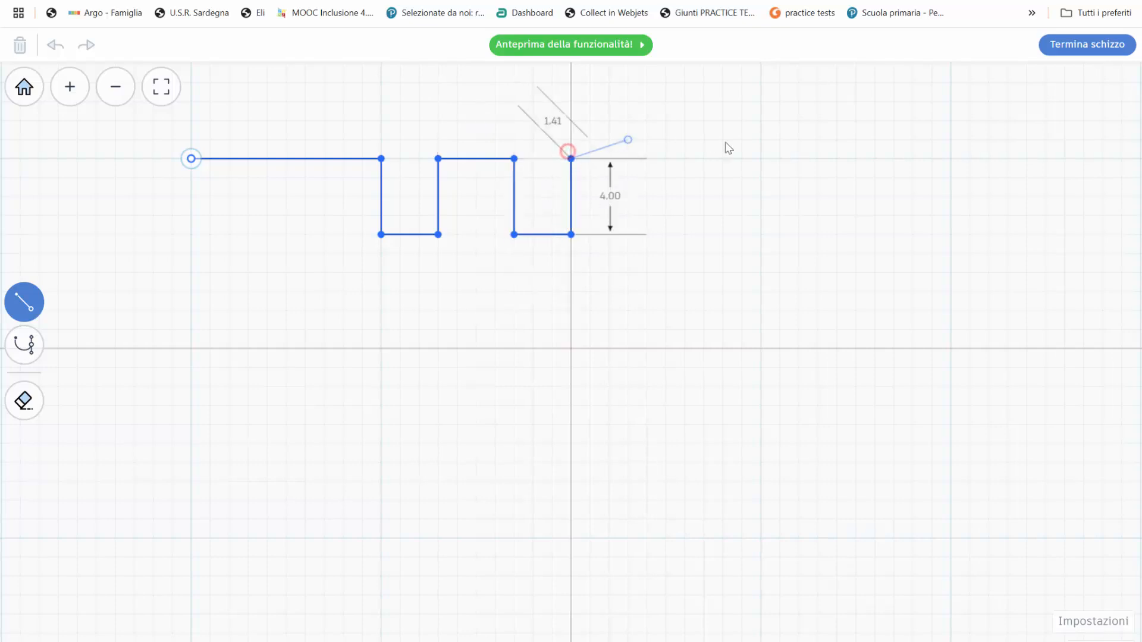
{"action": "left_click", "coordinate": [768, 198]}
Draw the mouth's right side 5 down and 5.83 slanting inward, an 11-long lower edge, and a bottom notch 2 wide and 4 high
{"action": "left_click", "coordinate": [762, 254]}
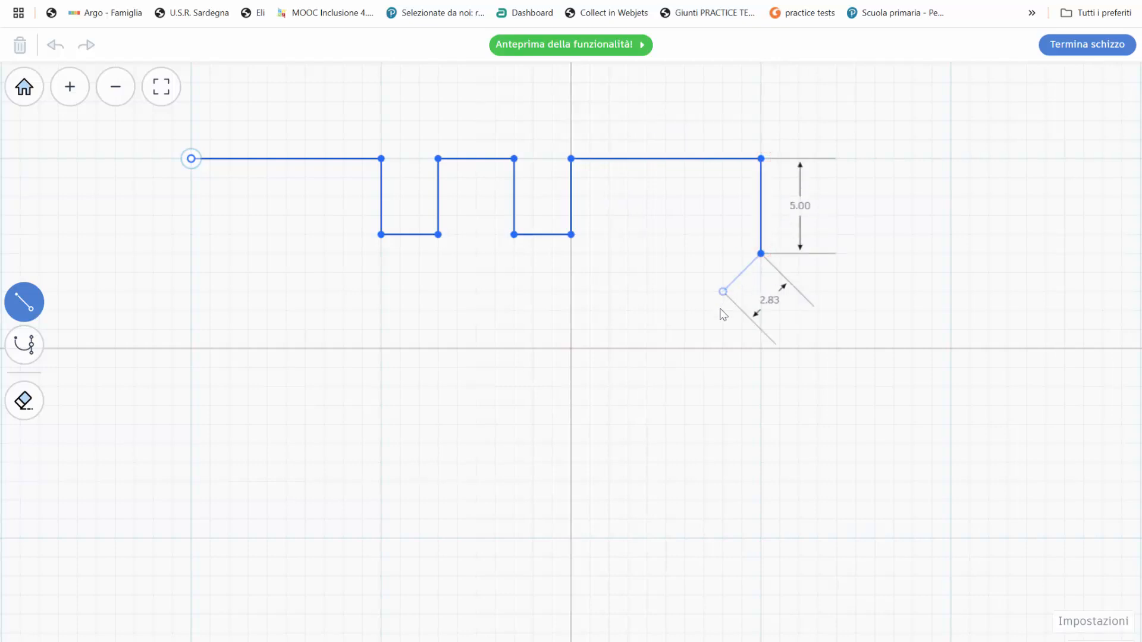
{"action": "left_click", "coordinate": [704, 349]}
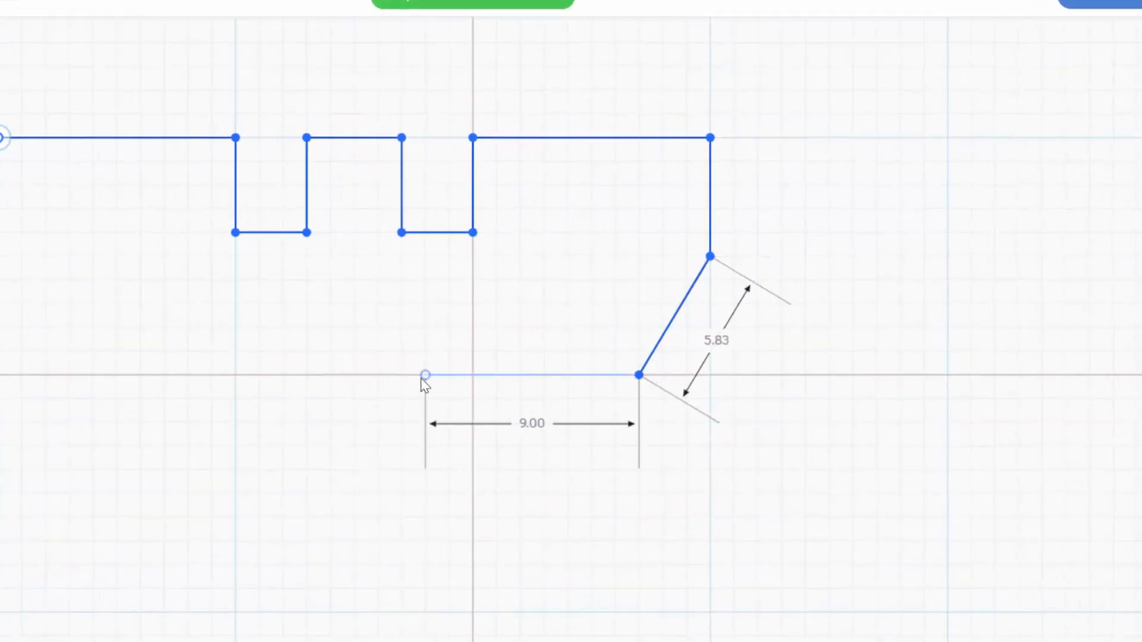
{"action": "left_click", "coordinate": [379, 376]}
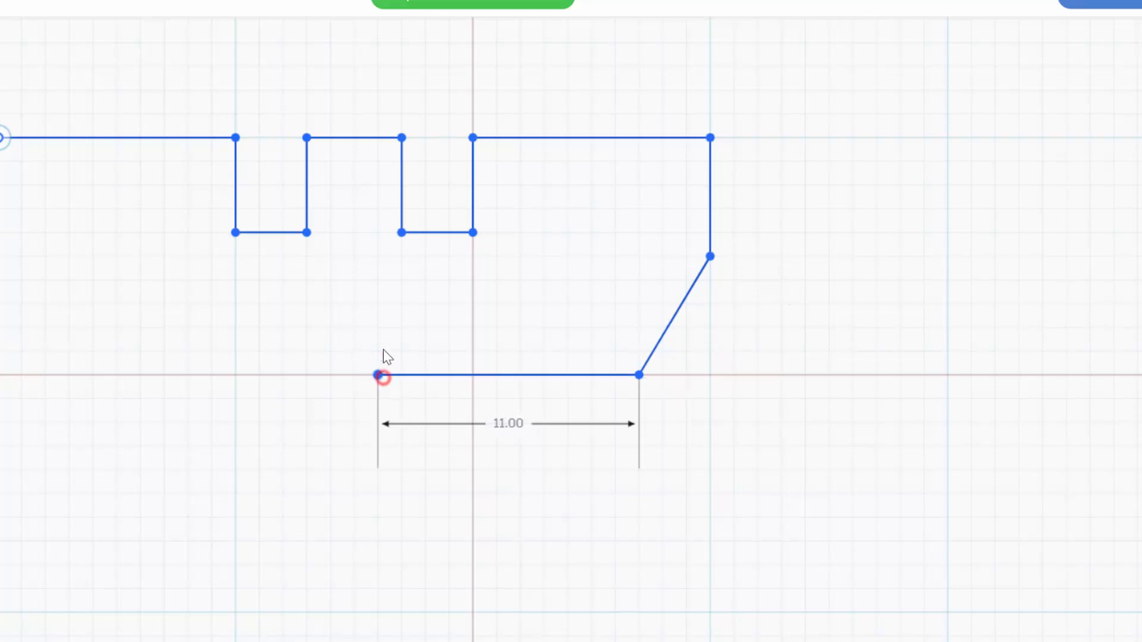
{"action": "left_click", "coordinate": [378, 280]}
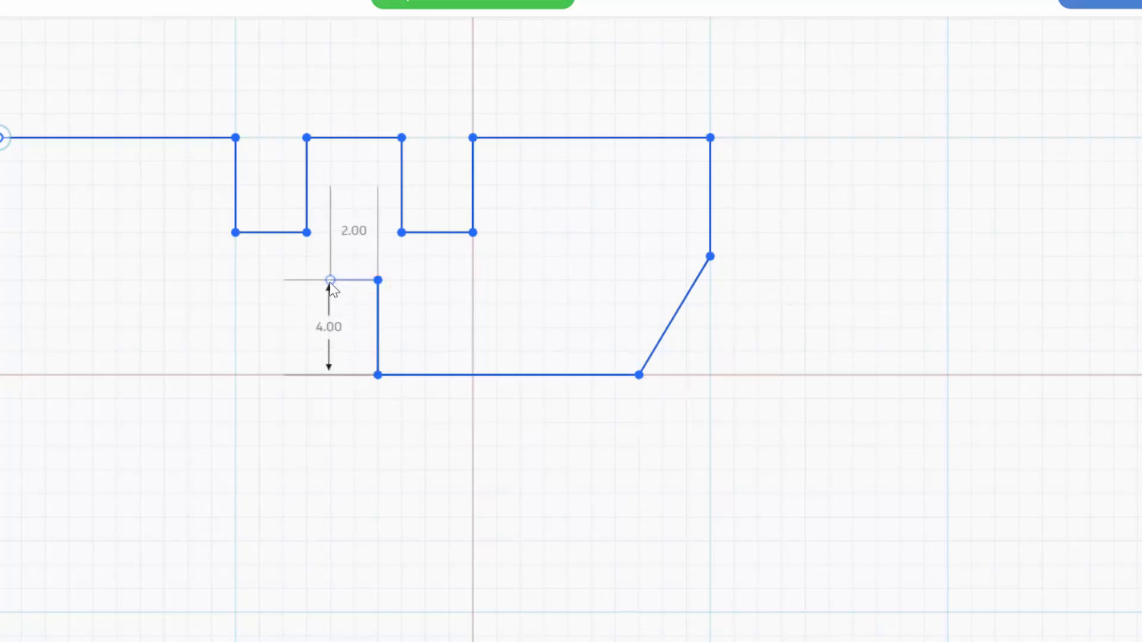
{"action": "left_click", "coordinate": [331, 280]}
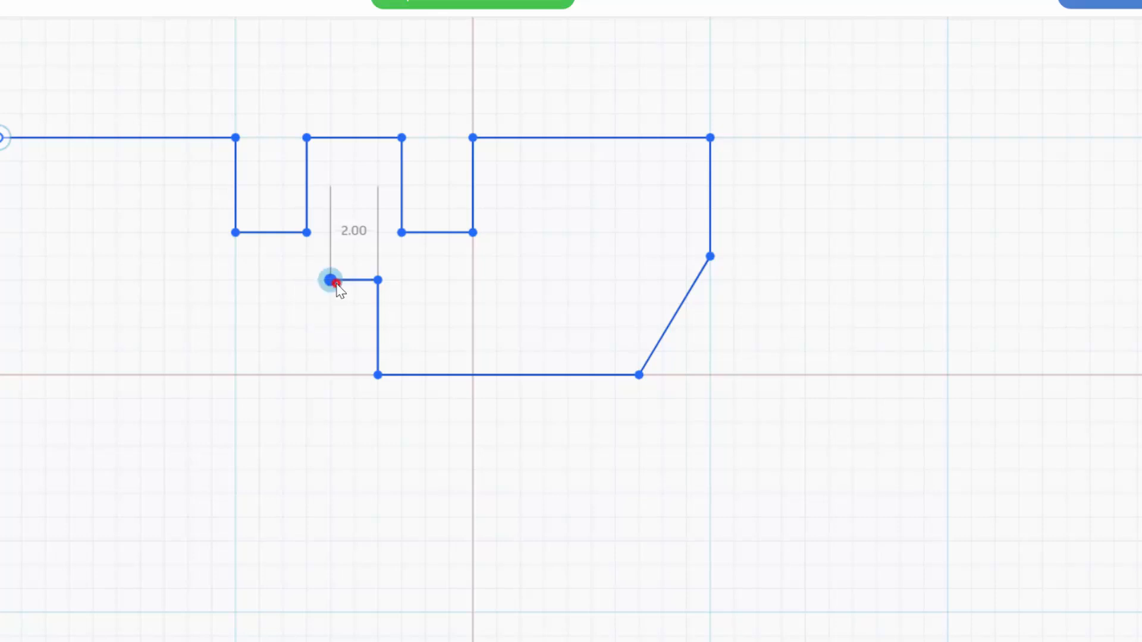
{"action": "left_click", "coordinate": [330, 376]}
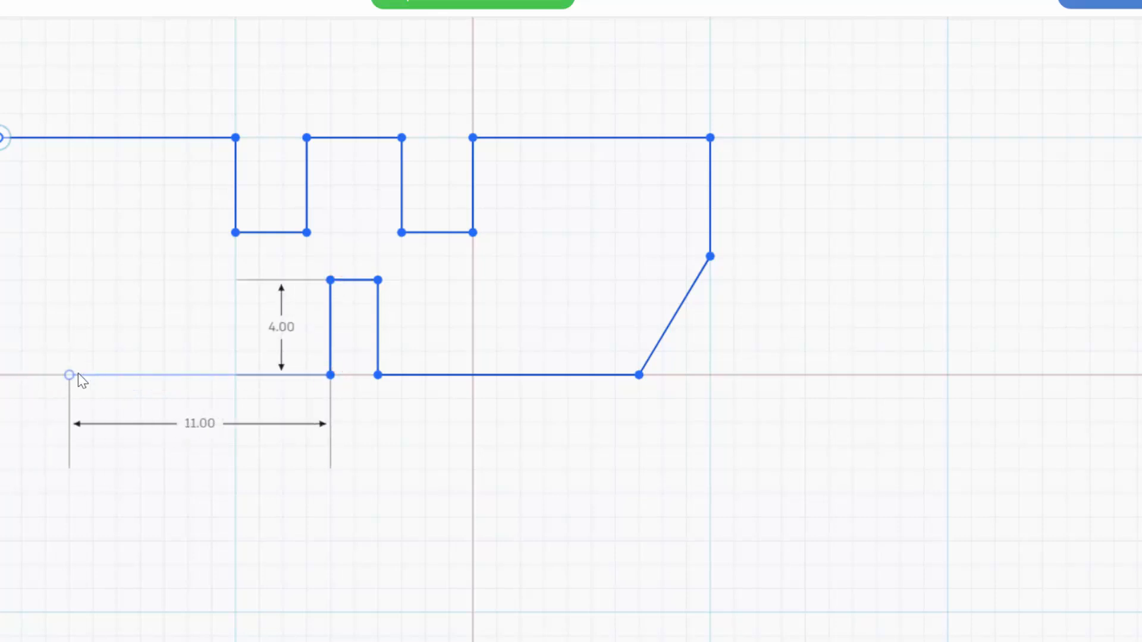
Close the mouth outline with a second 11-long lower edge and a mirrored slanted left side, and finish the sketch
{"action": "left_click", "coordinate": [69, 375]}
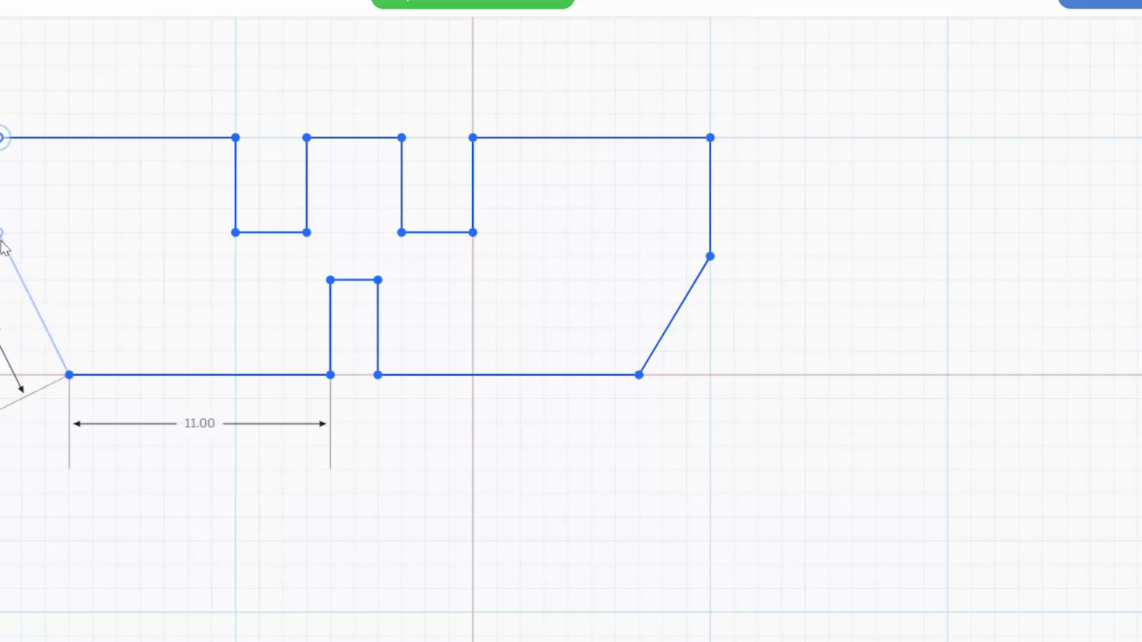
{"action": "left_click", "coordinate": [3, 249]}
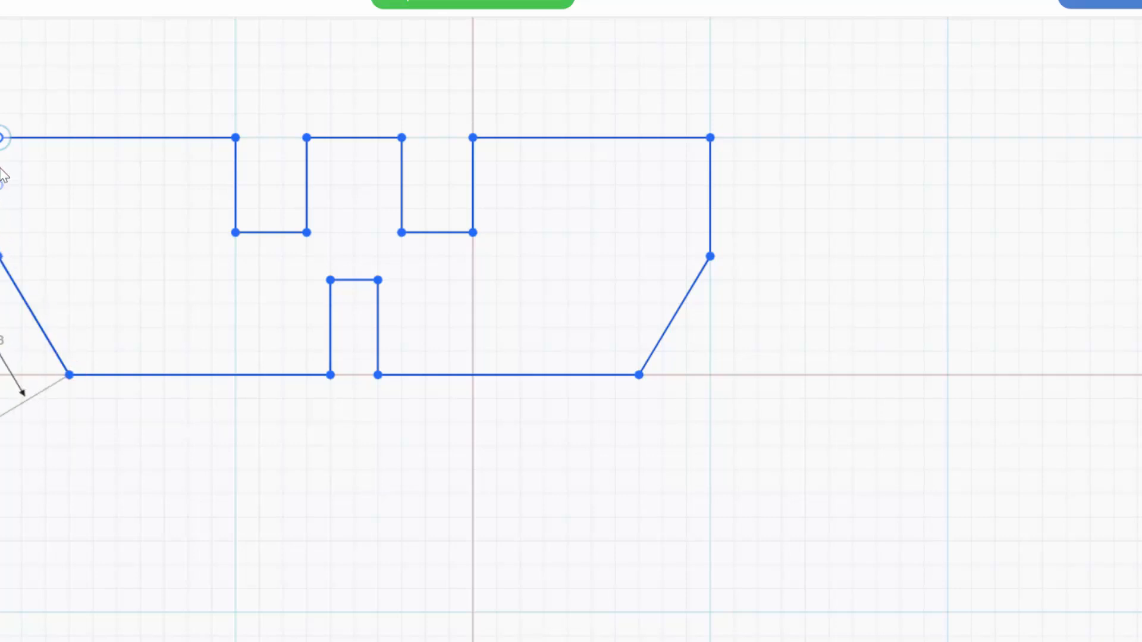
{"action": "left_click", "coordinate": [3, 139]}
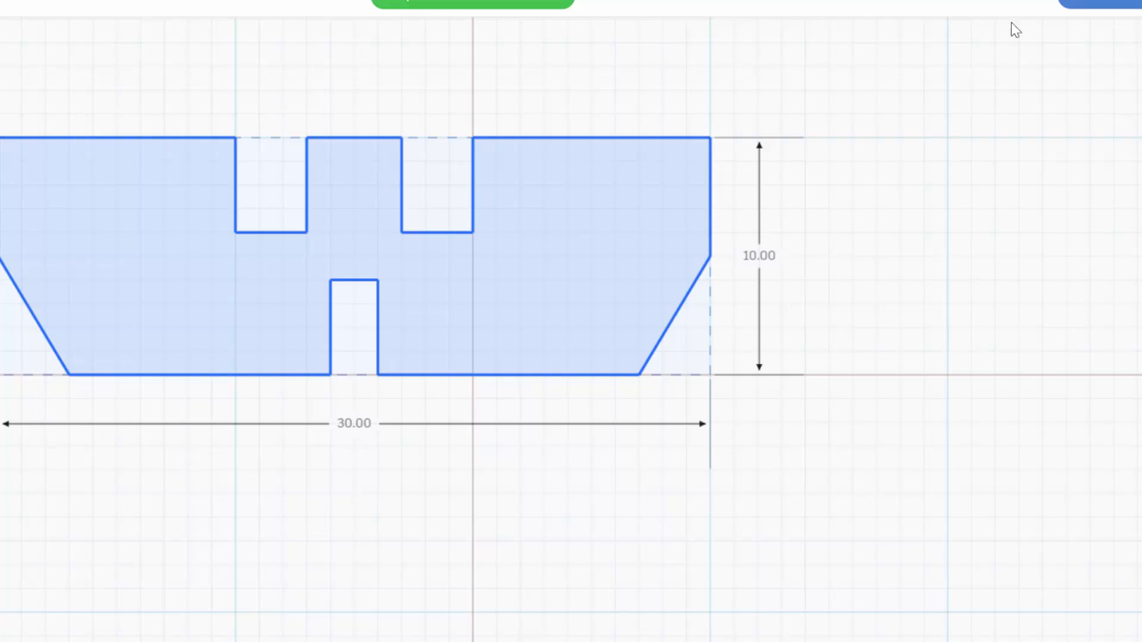
{"action": "left_click", "coordinate": [1123, 5]}
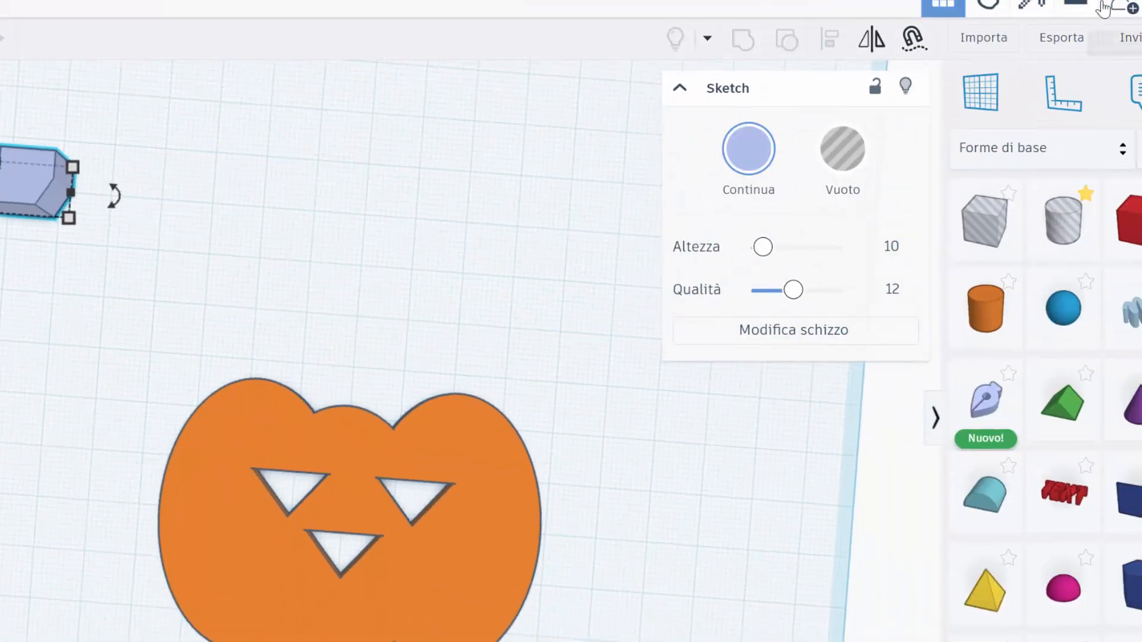
Place the mouth shape on the pumpkin centred below the nose and turn it into a hole
{"action": "left_click_drag", "start_coordinate": [32, 200], "coordinate": [403, 610]}
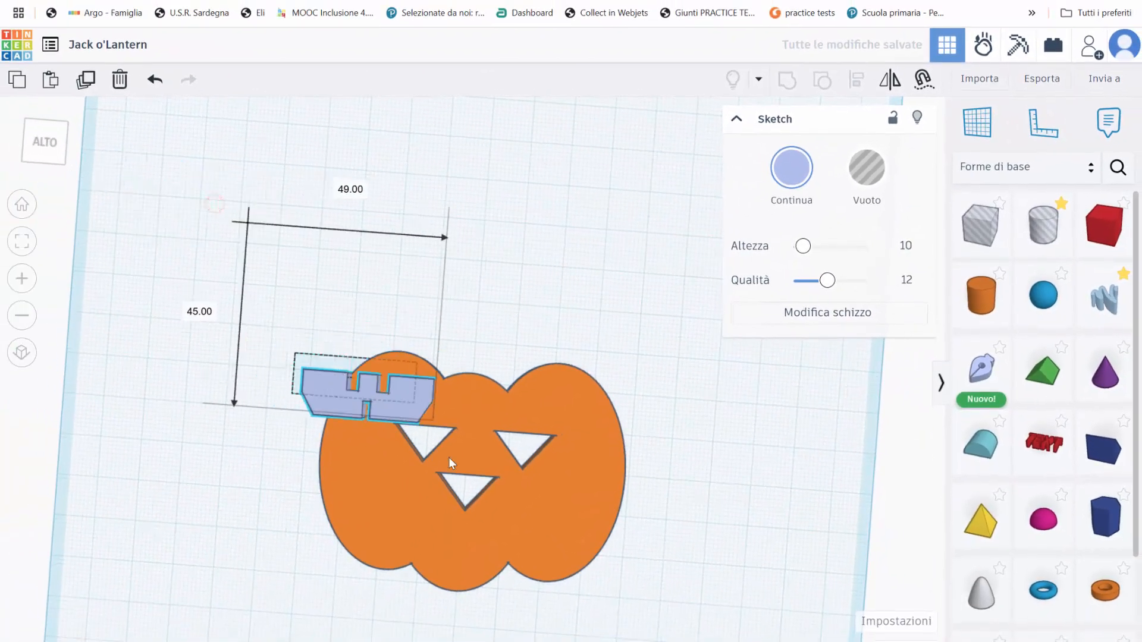
{"action": "mouse_move", "coordinate": [516, 537]}
{"action": "left_mouse_down"}
{"action": "mouse_move", "coordinate": [519, 551]}
{"action": "mouse_move", "coordinate": [477, 570]}
{"action": "mouse_move", "coordinate": [501, 541]}
{"action": "left_mouse_up"}
{"action": "left_click", "coordinate": [861, 167]}
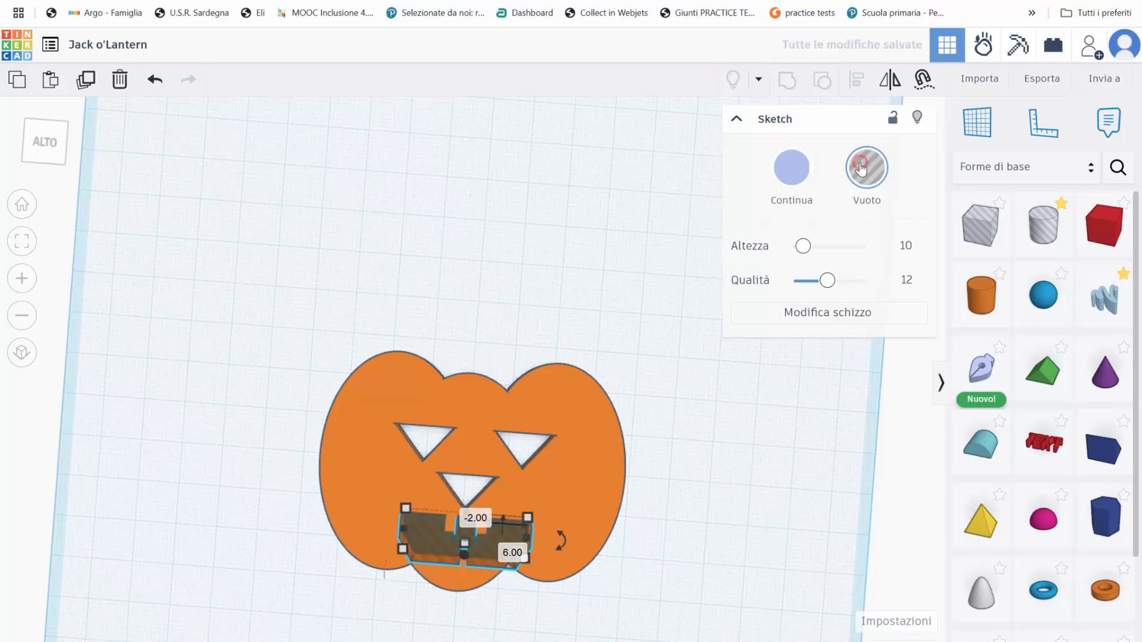
{"action": "left_click", "coordinate": [476, 209]}
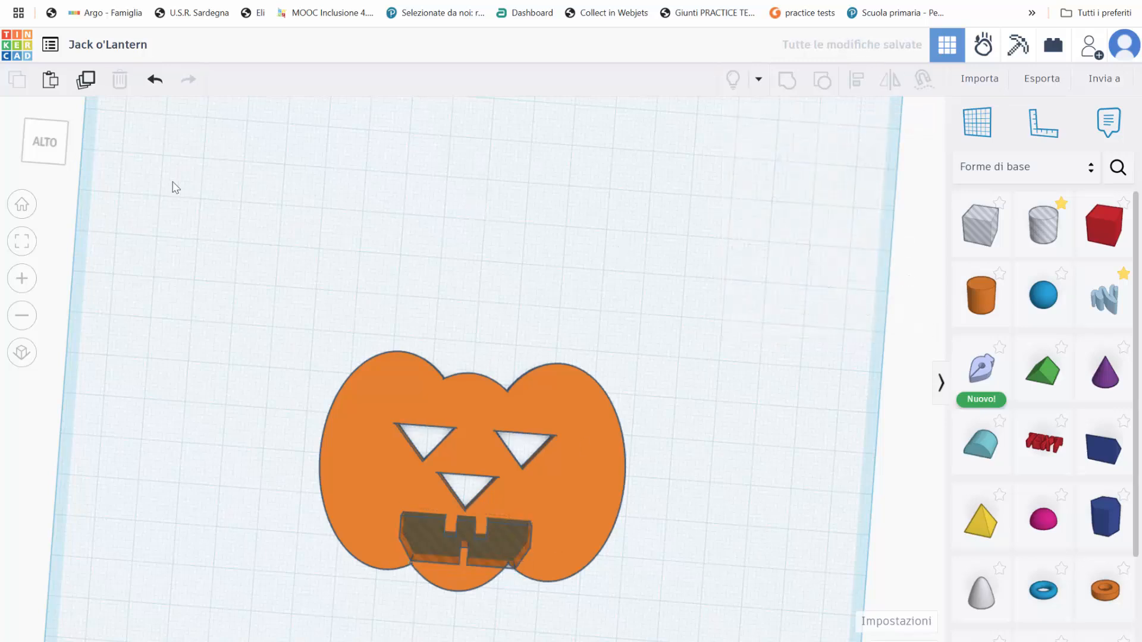
Reopen the mouth's sketch for point editing and curve both 11-long lower edges slightly downward
{"action": "left_click", "coordinate": [47, 145]}
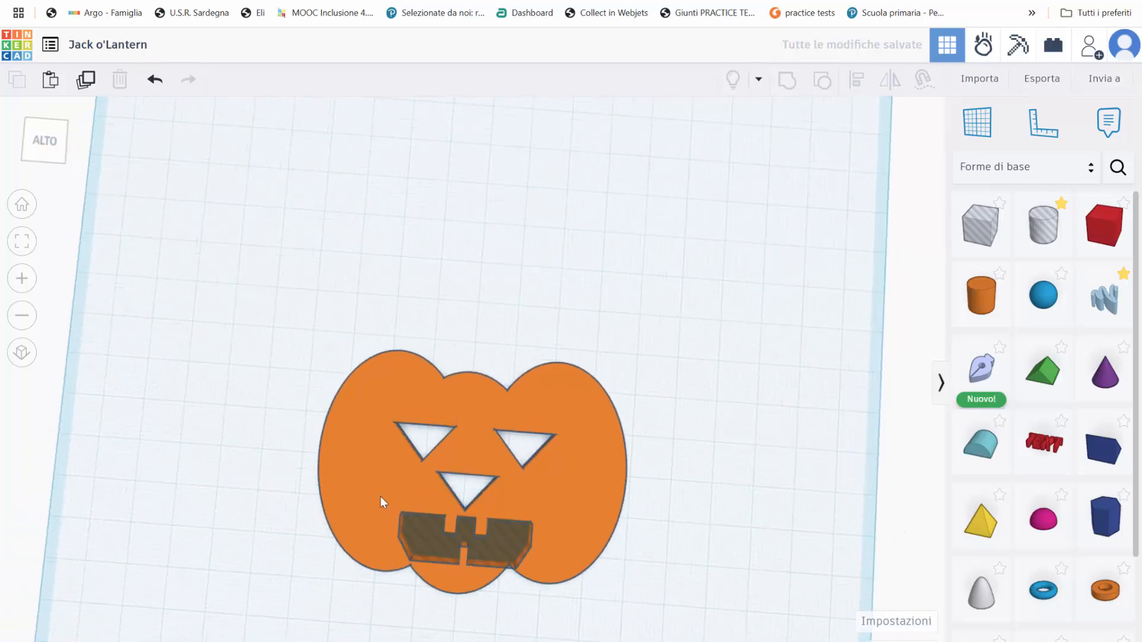
{"action": "double_click", "coordinate": [489, 543]}
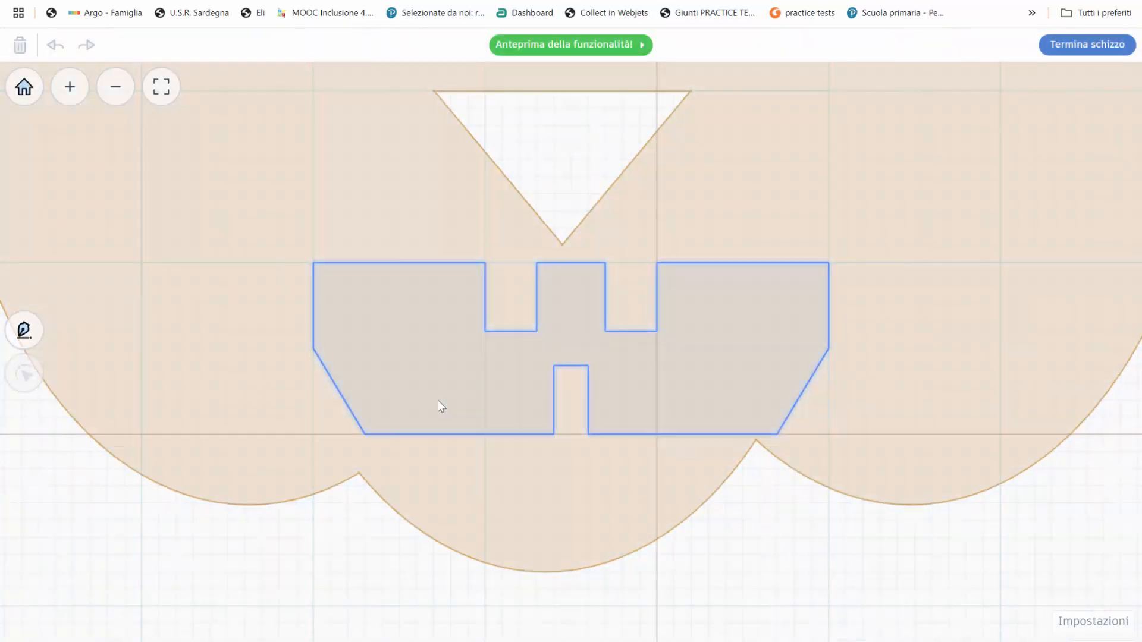
{"action": "left_click", "coordinate": [430, 389]}
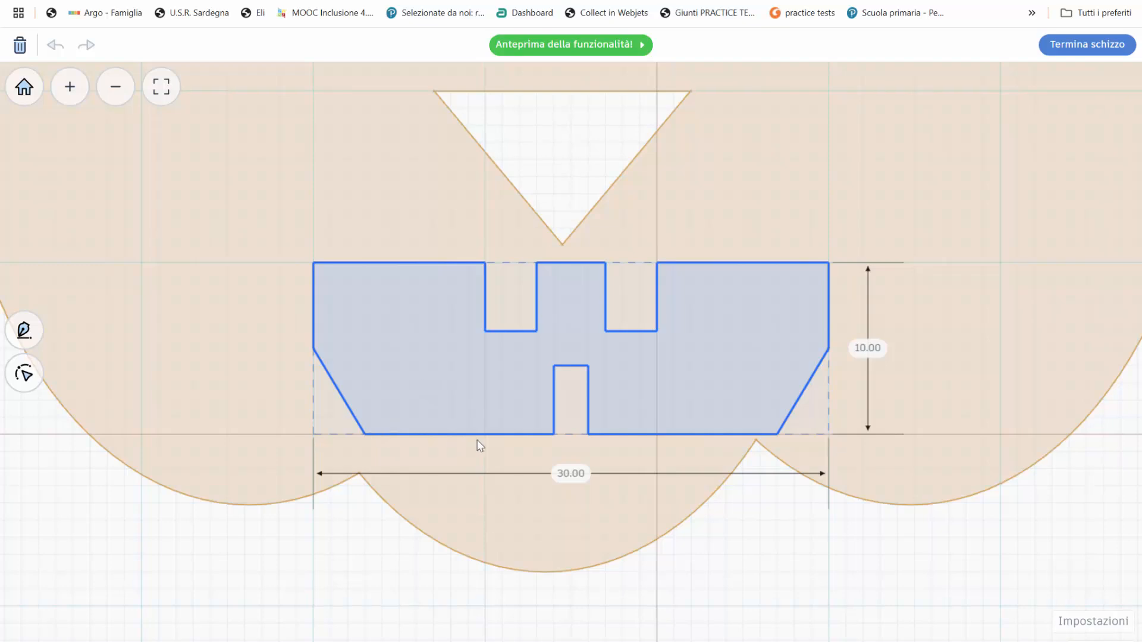
{"action": "left_click", "coordinate": [24, 374]}
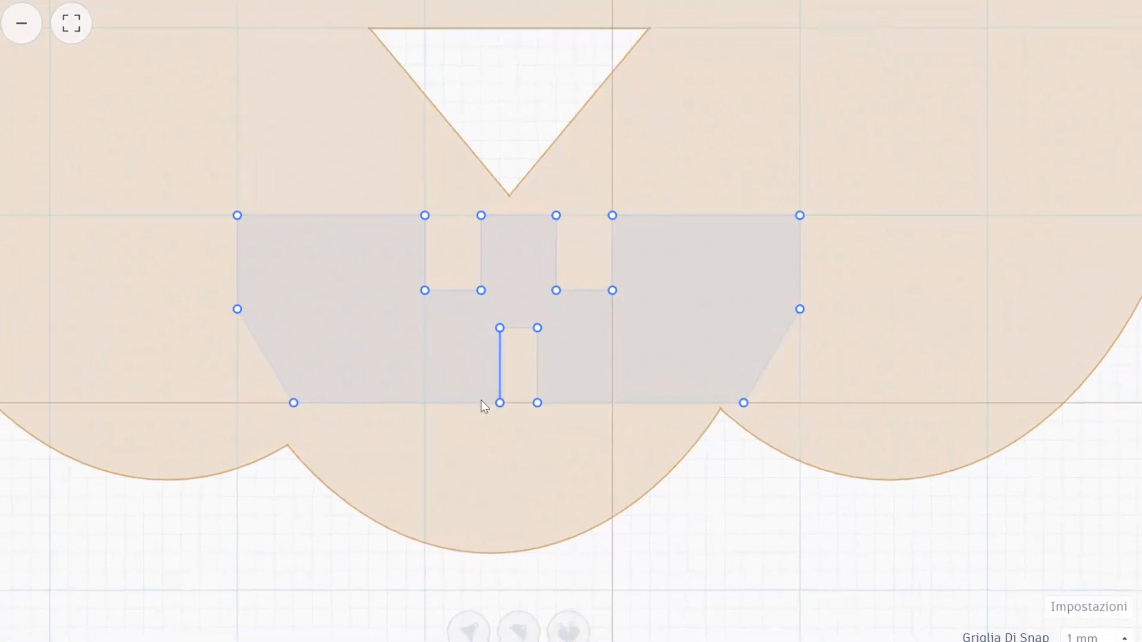
{"action": "left_click", "coordinate": [396, 402]}
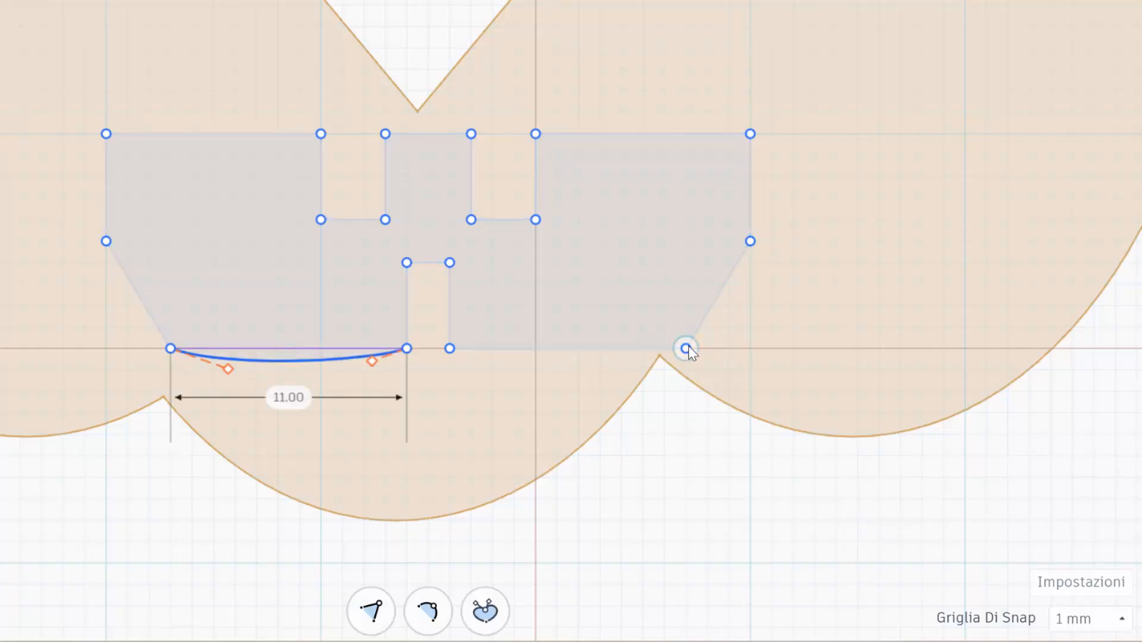
{"action": "left_click", "coordinate": [594, 351]}
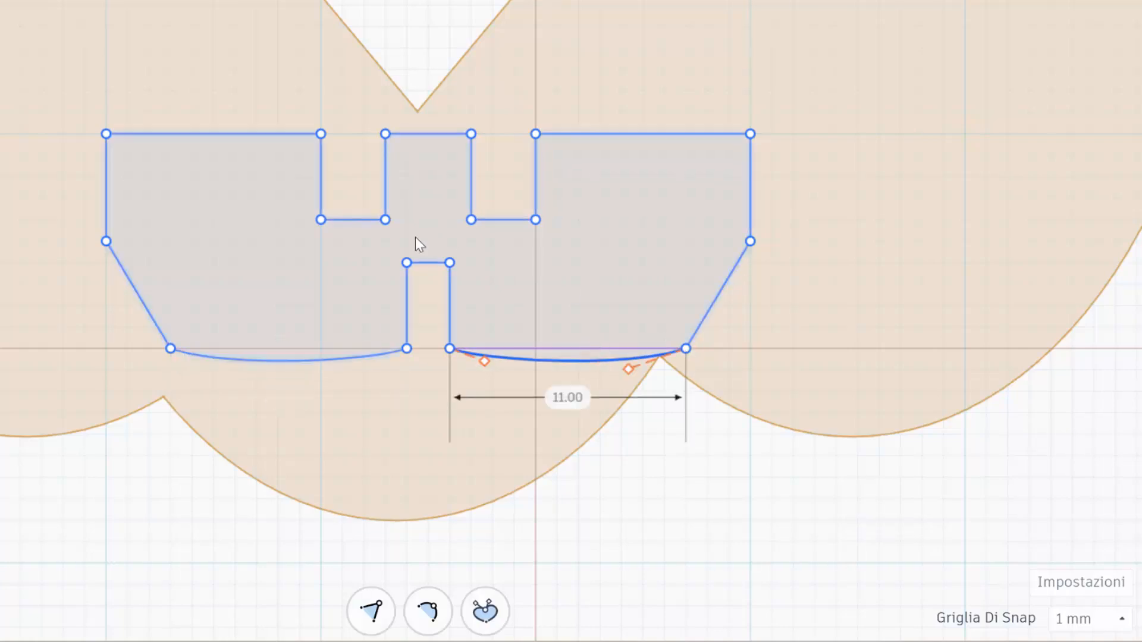
Smooth the mouth's two outer side corners into curves and finish the sketch
{"action": "left_click", "coordinate": [106, 241]}
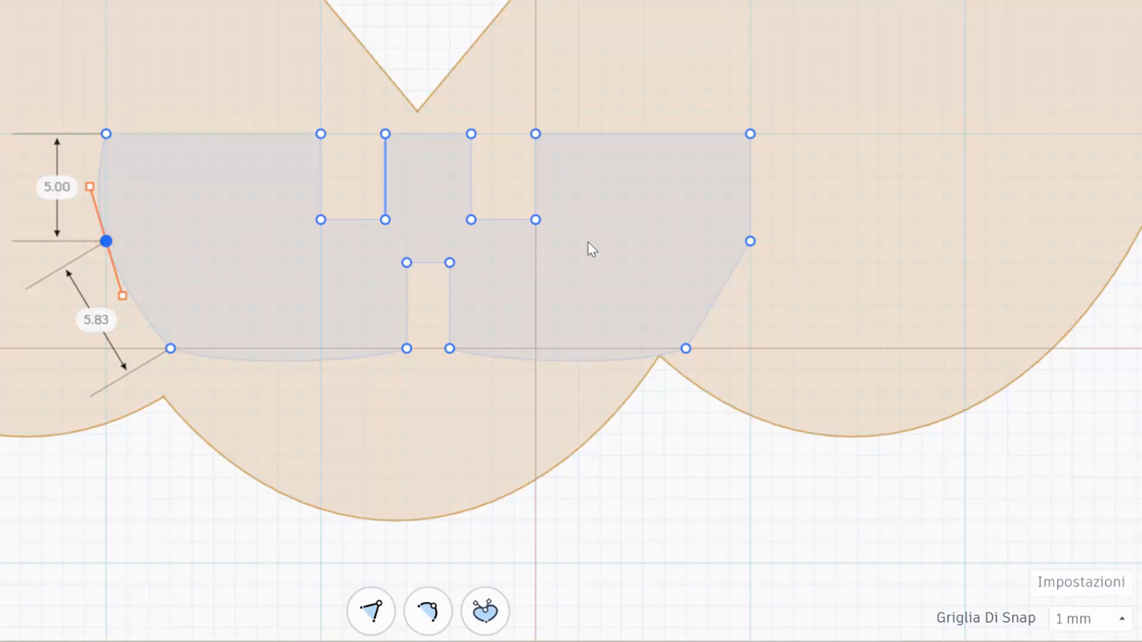
{"action": "left_click", "coordinate": [749, 241]}
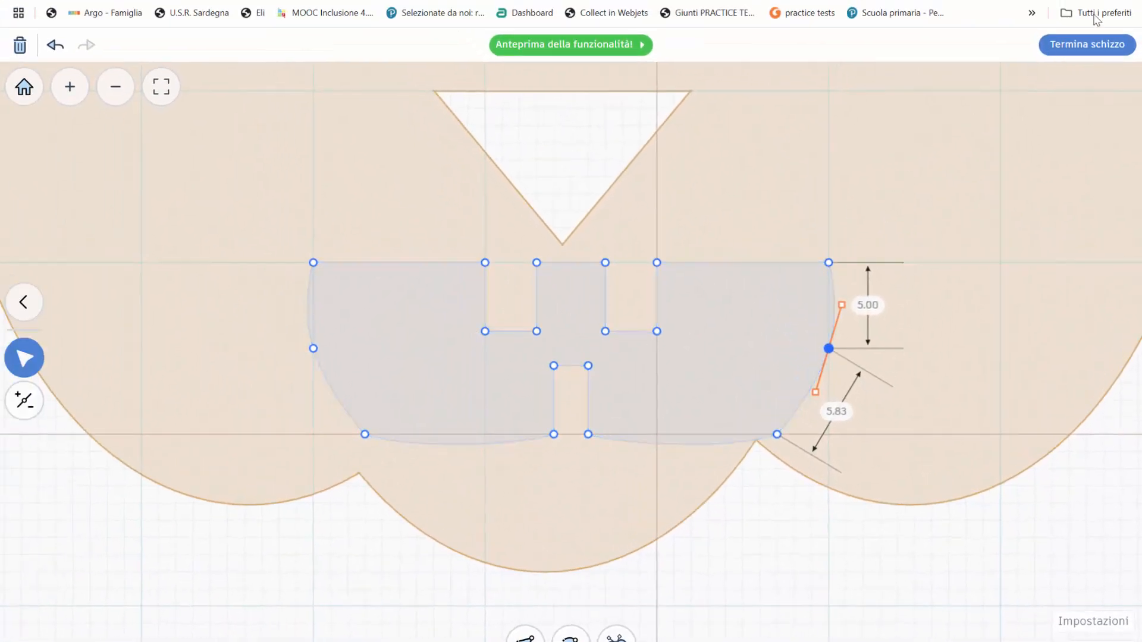
{"action": "left_click", "coordinate": [1082, 45]}
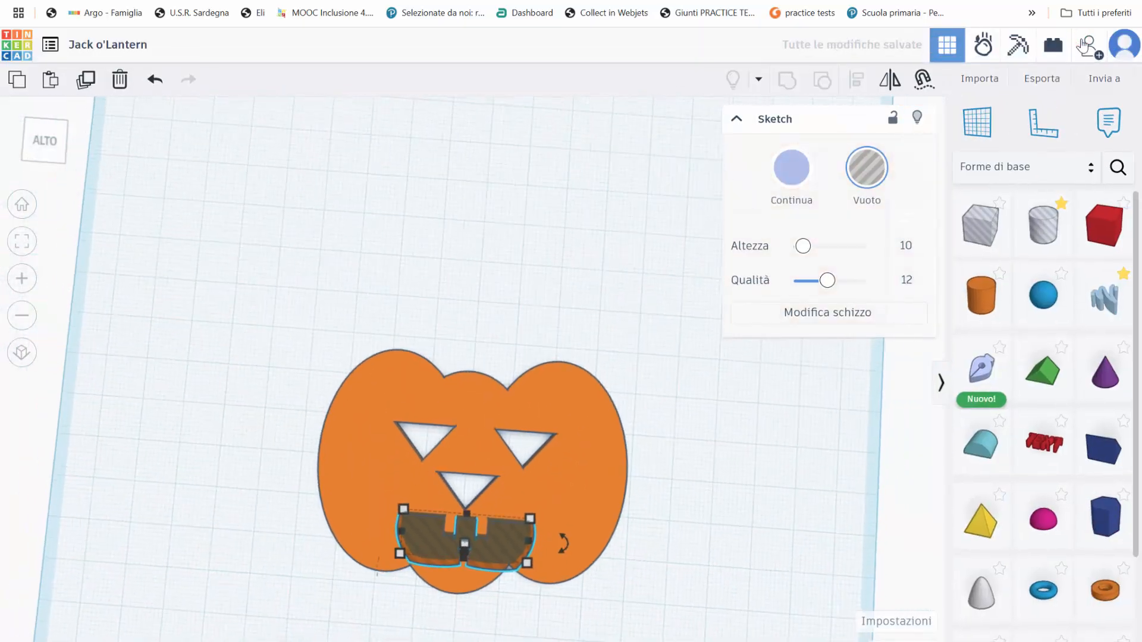
Group the mouth hole with the pumpkin so the toothed mouth is cut out of the body
{"action": "left_click", "coordinate": [787, 80]}
{"action": "left_click", "coordinate": [741, 277]}
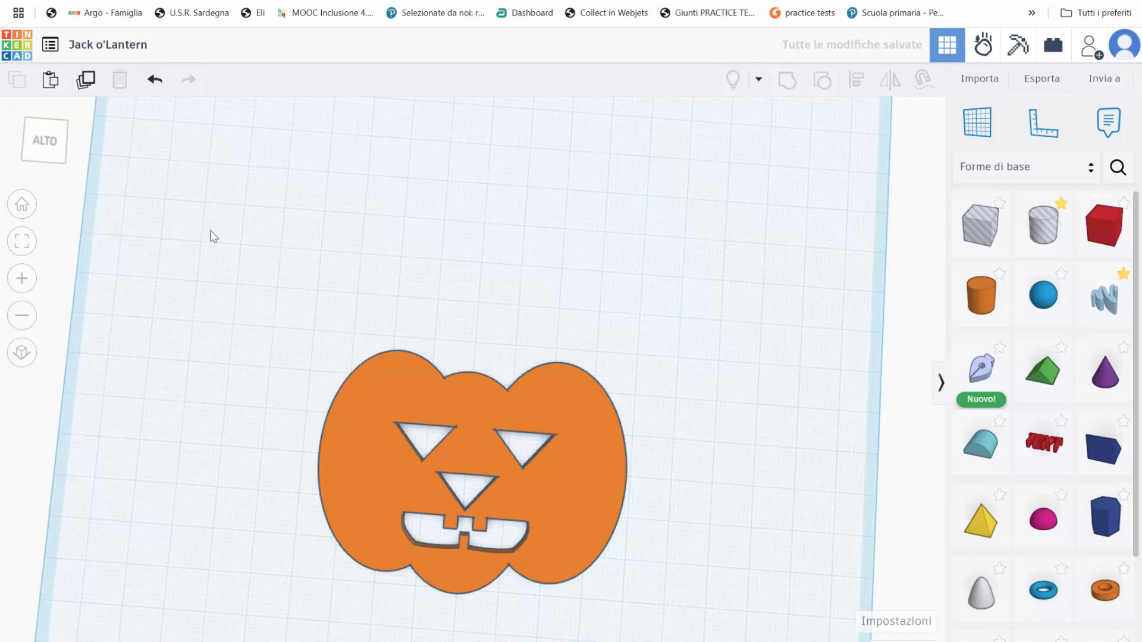
{"action": "left_click", "coordinate": [53, 144]}
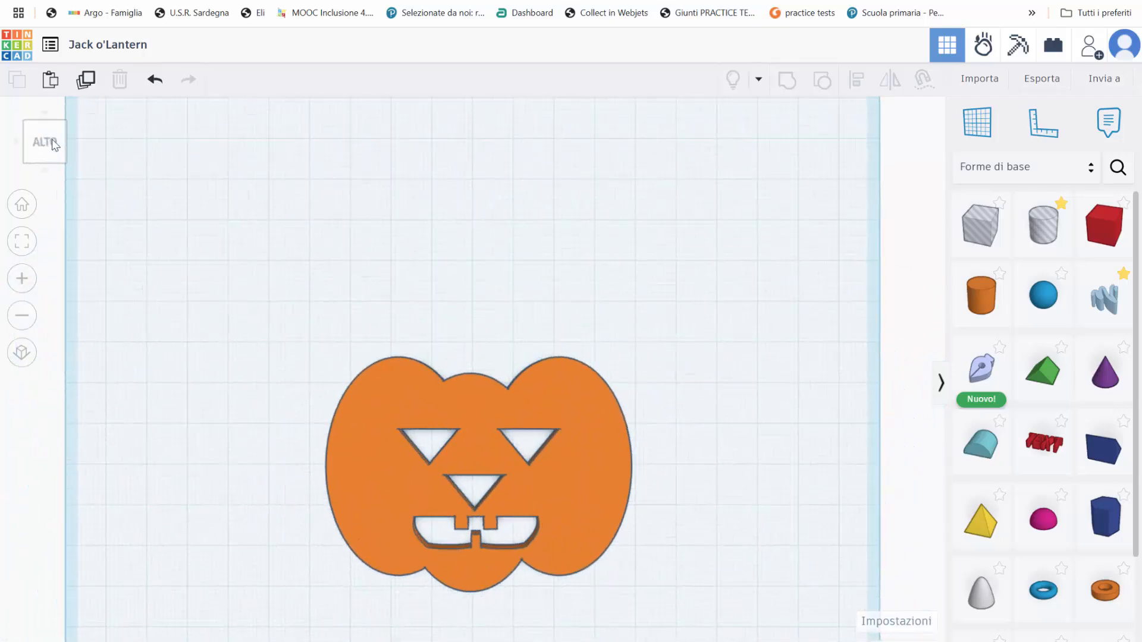
{"action": "left_click_drag", "start_coordinate": [53, 140], "coordinate": [47, 140]}
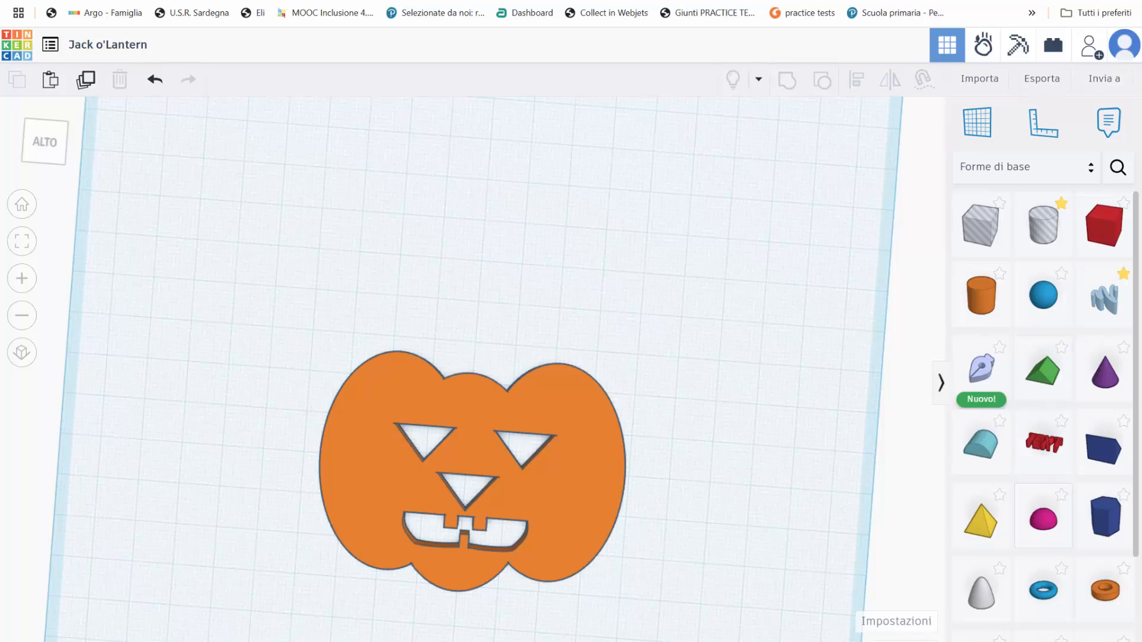
Add a Scribble shape and draw a freehand pumpkin stem with a wide base and a narrower, concave upper end
{"action": "left_click_drag", "start_coordinate": [1099, 303], "coordinate": [462, 273]}
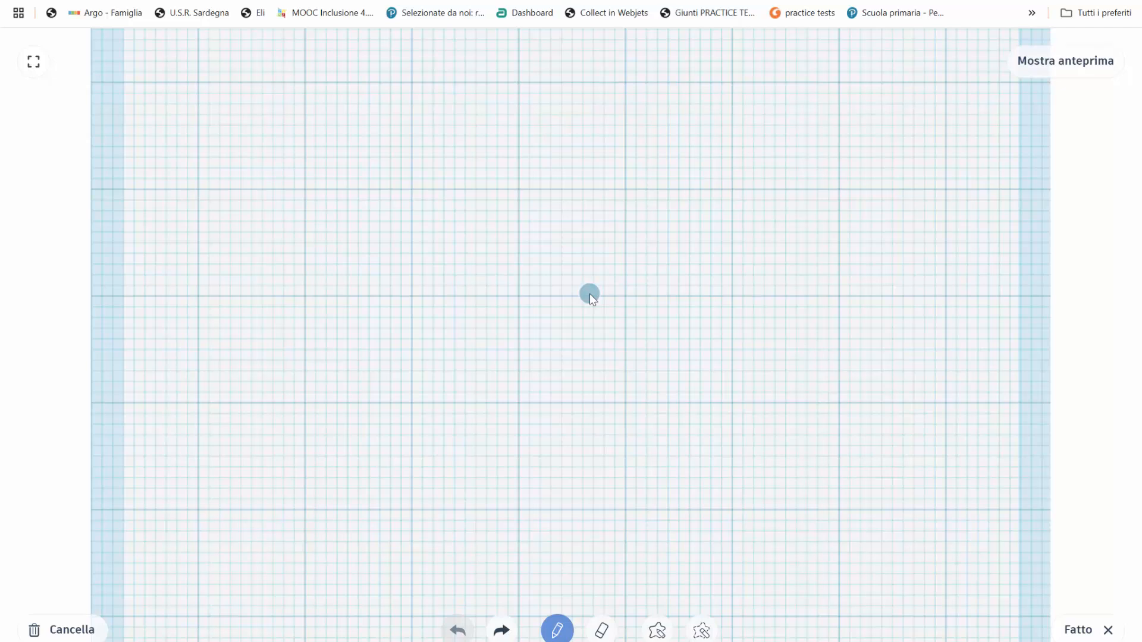
{"action": "mouse_move", "coordinate": [382, 486]}
{"action": "left_mouse_down"}
{"action": "mouse_move", "coordinate": [467, 216]}
{"action": "mouse_move", "coordinate": [570, 254]}
{"action": "mouse_move", "coordinate": [576, 500]}
{"action": "mouse_move", "coordinate": [384, 489]}
{"action": "left_mouse_up"}
{"action": "mouse_move", "coordinate": [478, 257]}
{"action": "left_mouse_down"}
{"action": "mouse_move", "coordinate": [474, 326]}
{"action": "mouse_move", "coordinate": [497, 265]}
{"action": "mouse_move", "coordinate": [527, 275]}
{"action": "mouse_move", "coordinate": [535, 344]}
{"action": "mouse_move", "coordinate": [561, 271]}
{"action": "mouse_move", "coordinate": [561, 294]}
{"action": "mouse_move", "coordinate": [536, 298]}
{"action": "mouse_move", "coordinate": [448, 403]}
{"action": "mouse_move", "coordinate": [493, 378]}
{"action": "mouse_move", "coordinate": [523, 385]}
{"action": "mouse_move", "coordinate": [543, 441]}
{"action": "mouse_move", "coordinate": [556, 438]}
{"action": "mouse_move", "coordinate": [550, 413]}
{"action": "mouse_move", "coordinate": [556, 452]}
{"action": "mouse_move", "coordinate": [472, 387]}
{"action": "mouse_move", "coordinate": [403, 482]}
{"action": "mouse_move", "coordinate": [467, 431]}
{"action": "mouse_move", "coordinate": [533, 461]}
{"action": "mouse_move", "coordinate": [441, 470]}
{"action": "mouse_move", "coordinate": [523, 467]}
{"action": "mouse_move", "coordinate": [527, 423]}
{"action": "mouse_move", "coordinate": [528, 471]}
{"action": "mouse_move", "coordinate": [460, 476]}
{"action": "mouse_move", "coordinate": [564, 481]}
{"action": "left_mouse_up"}
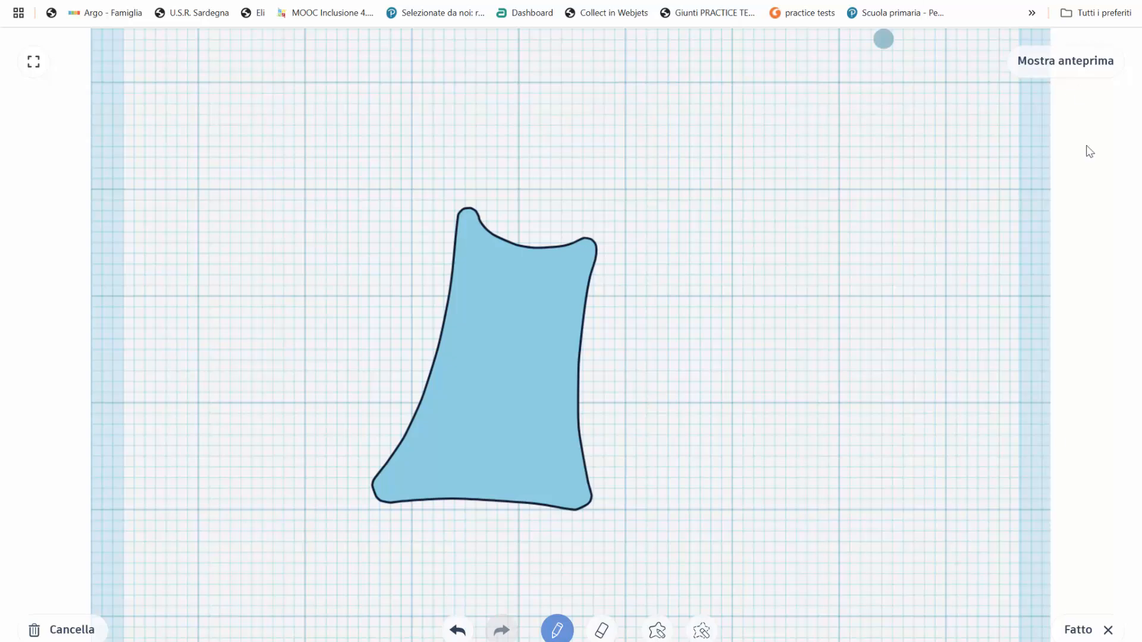
{"action": "left_click", "coordinate": [1078, 630]}
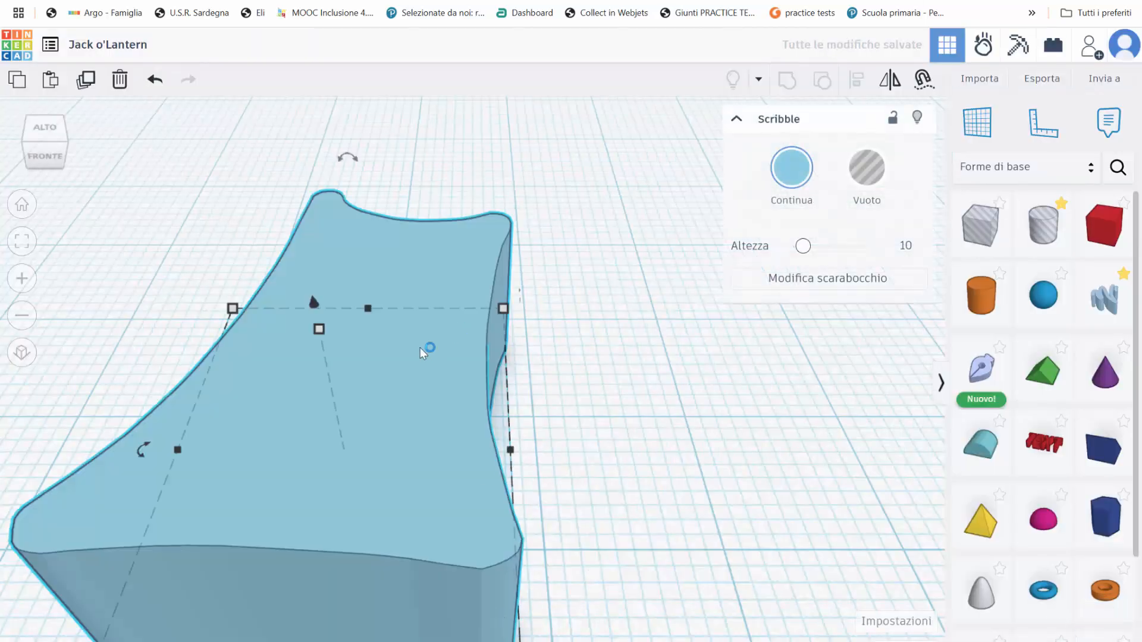
Reduce the stem's height to 4.00 and colour it solid green
{"action": "left_click_drag", "start_coordinate": [319, 329], "coordinate": [330, 410]}
{"action": "left_click", "coordinate": [72, 161]}
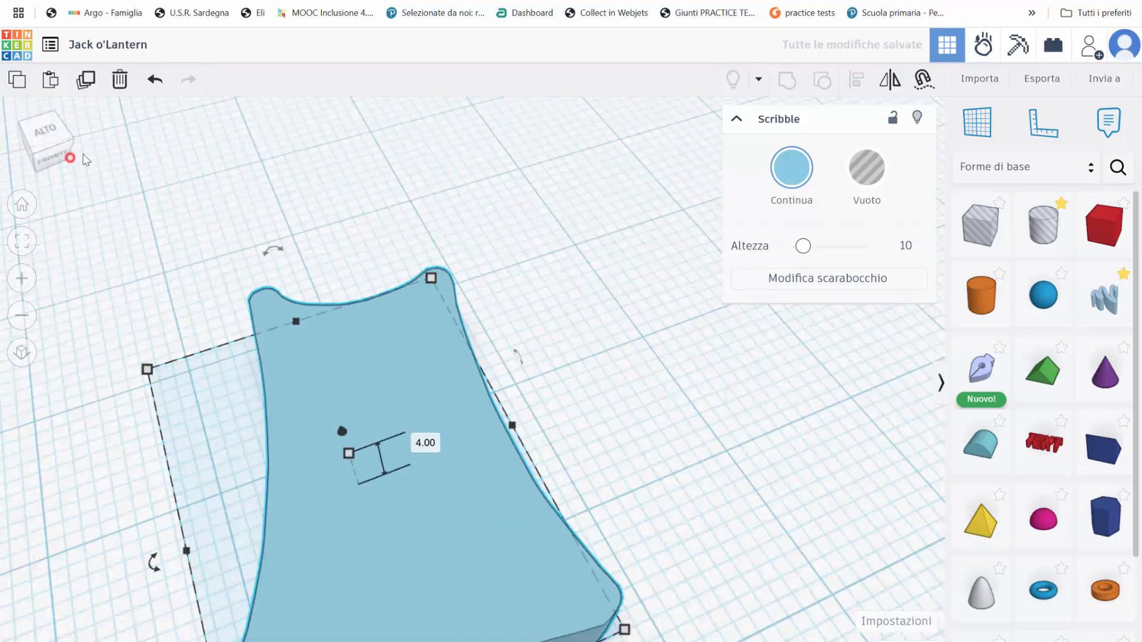
{"action": "left_click", "coordinate": [26, 322]}
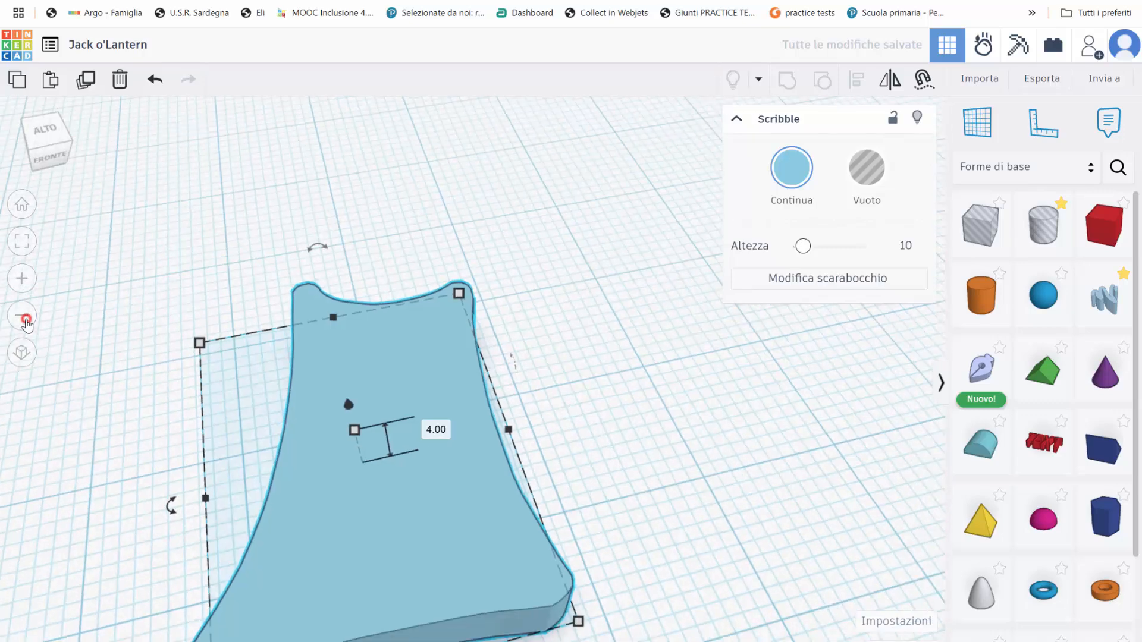
{"action": "left_click", "coordinate": [25, 321]}
{"action": "left_click", "coordinate": [25, 321]}
{"action": "left_click", "coordinate": [26, 320]}
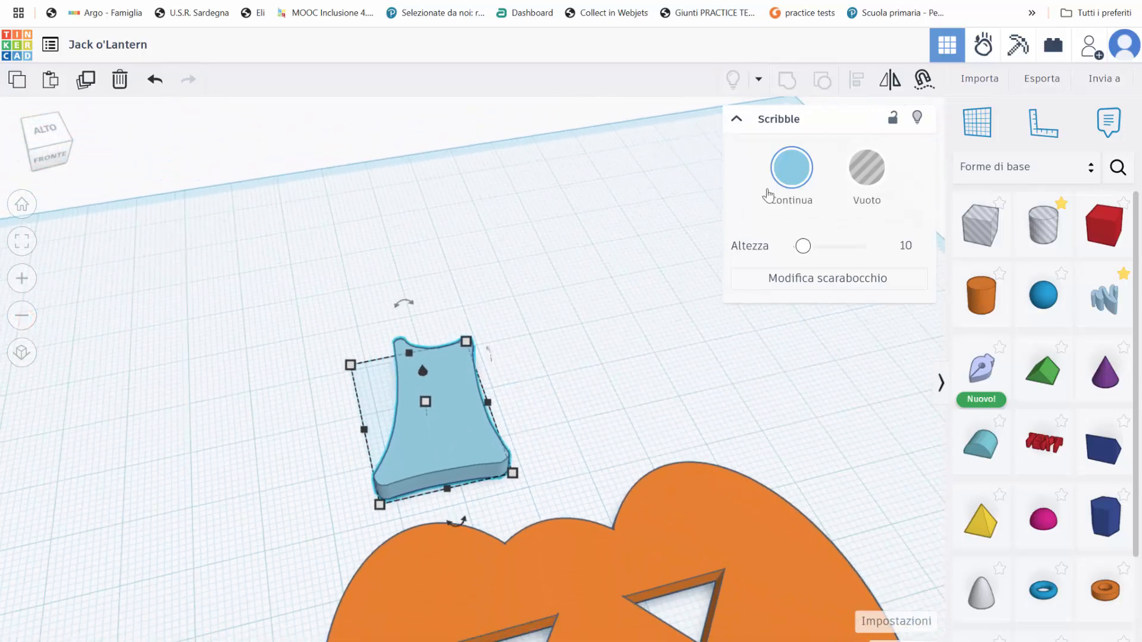
{"action": "left_click", "coordinate": [784, 181]}
{"action": "left_click", "coordinate": [721, 320]}
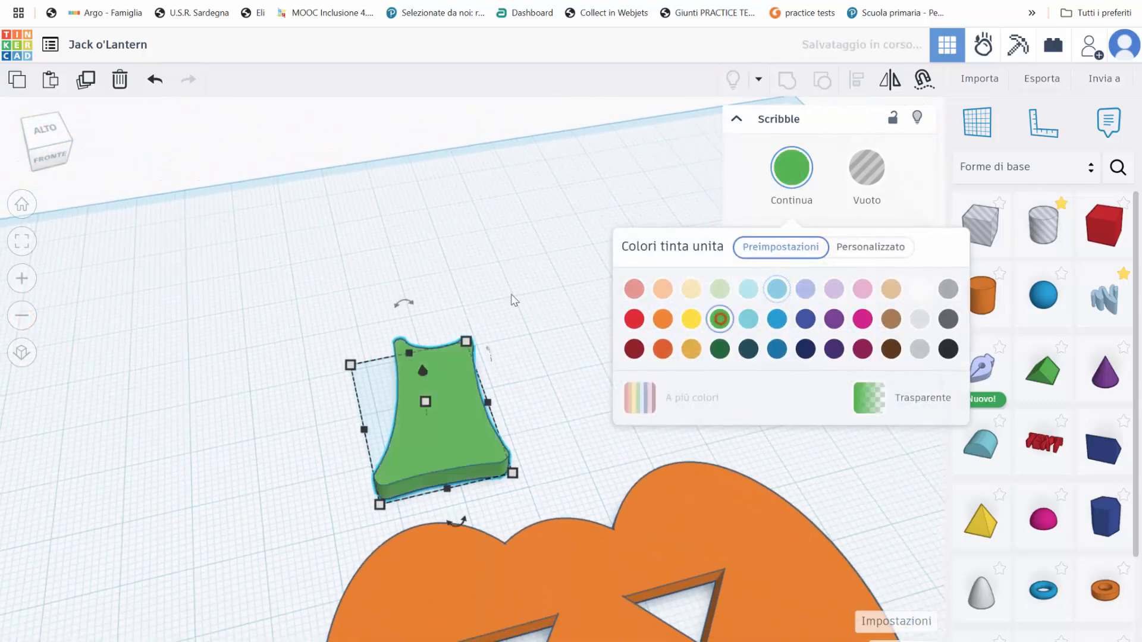
Move the stem about 16.6 by 16 onto the pumpkin so its base overlaps the middle of the upper edge
{"action": "left_click", "coordinate": [24, 208]}
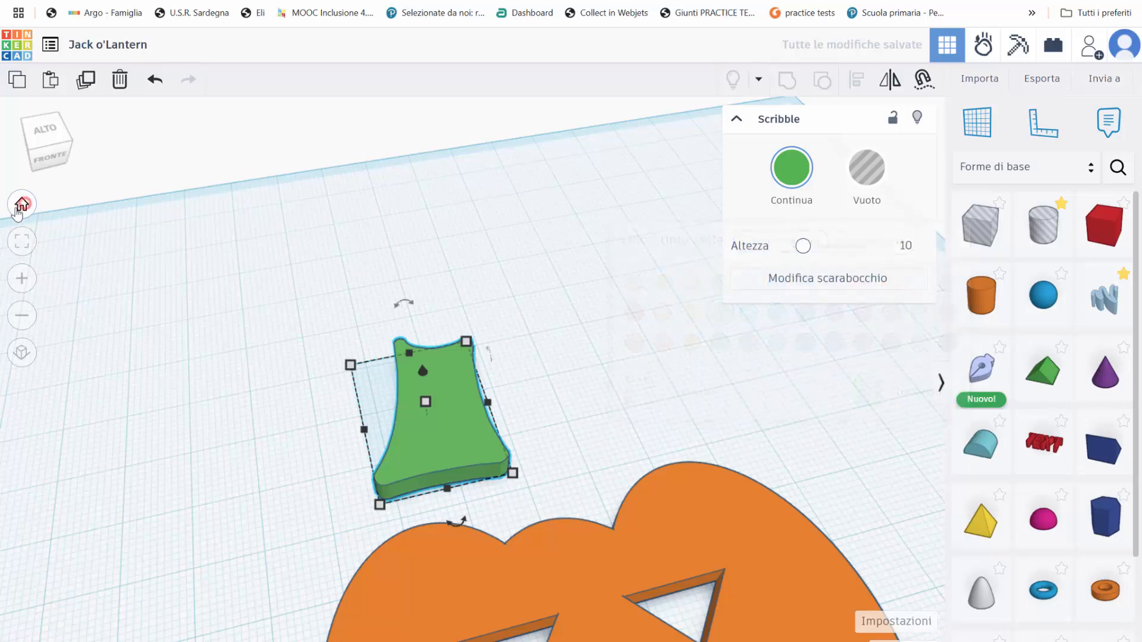
{"action": "left_click_drag", "start_coordinate": [46, 136], "coordinate": [37, 138]}
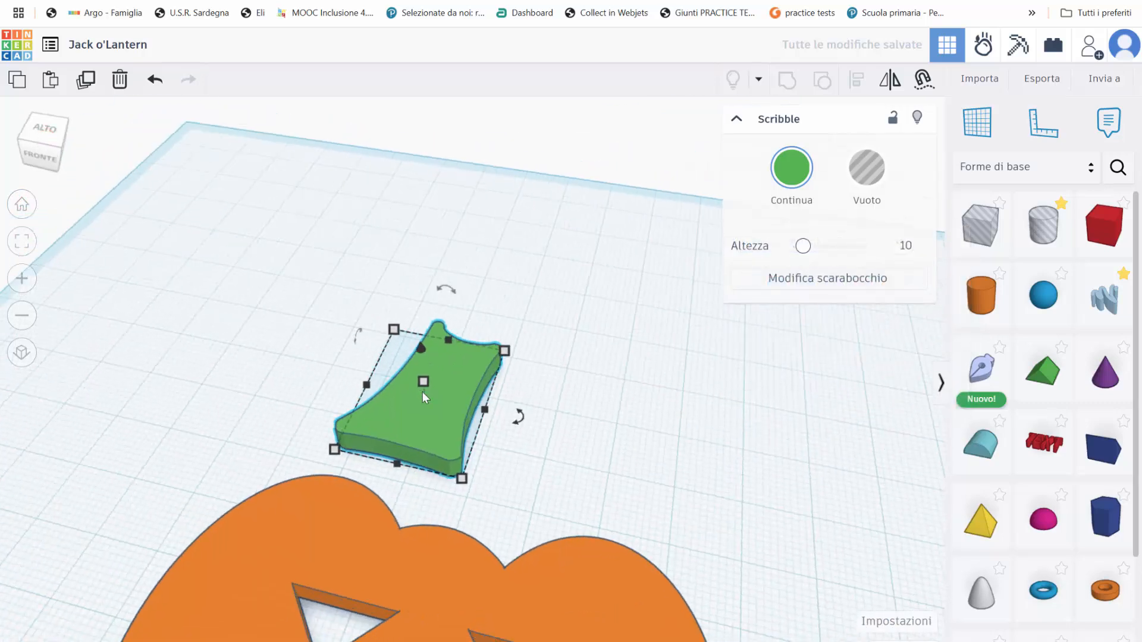
{"action": "left_click_drag", "start_coordinate": [423, 391], "coordinate": [502, 503]}
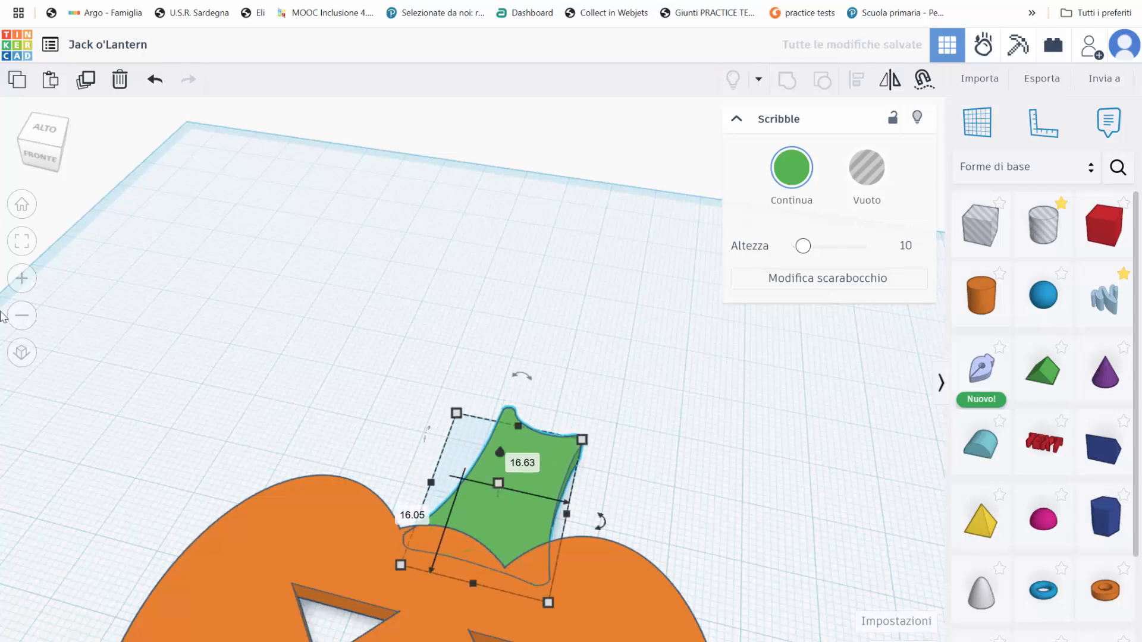
{"action": "left_click", "coordinate": [22, 315]}
{"action": "left_click", "coordinate": [22, 315]}
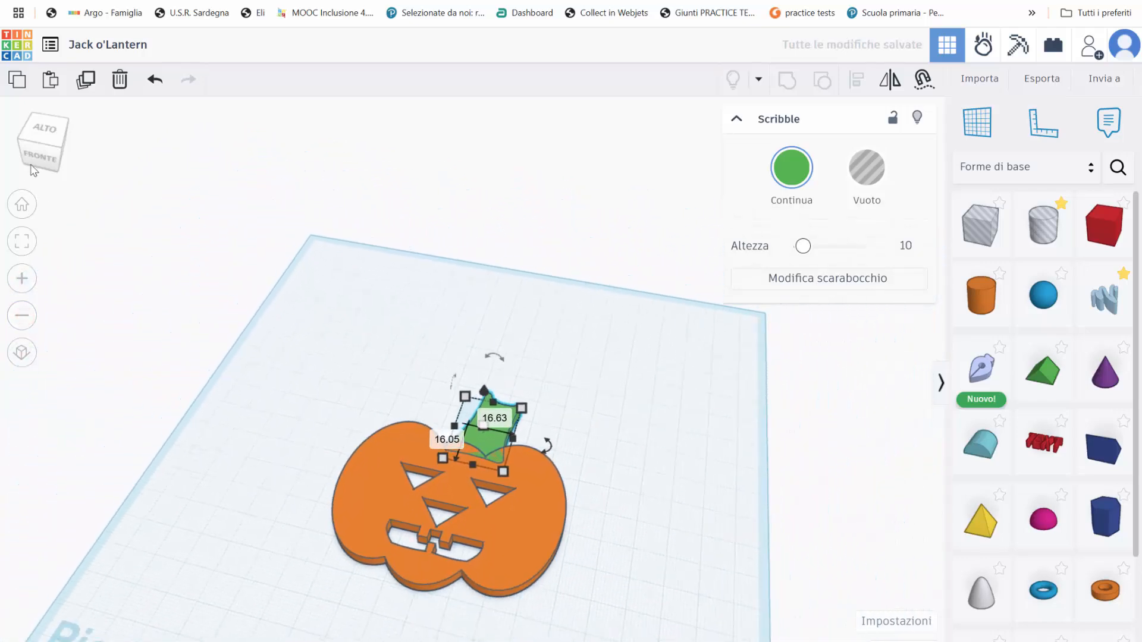
{"action": "left_click", "coordinate": [36, 146]}
{"action": "left_click", "coordinate": [270, 250]}
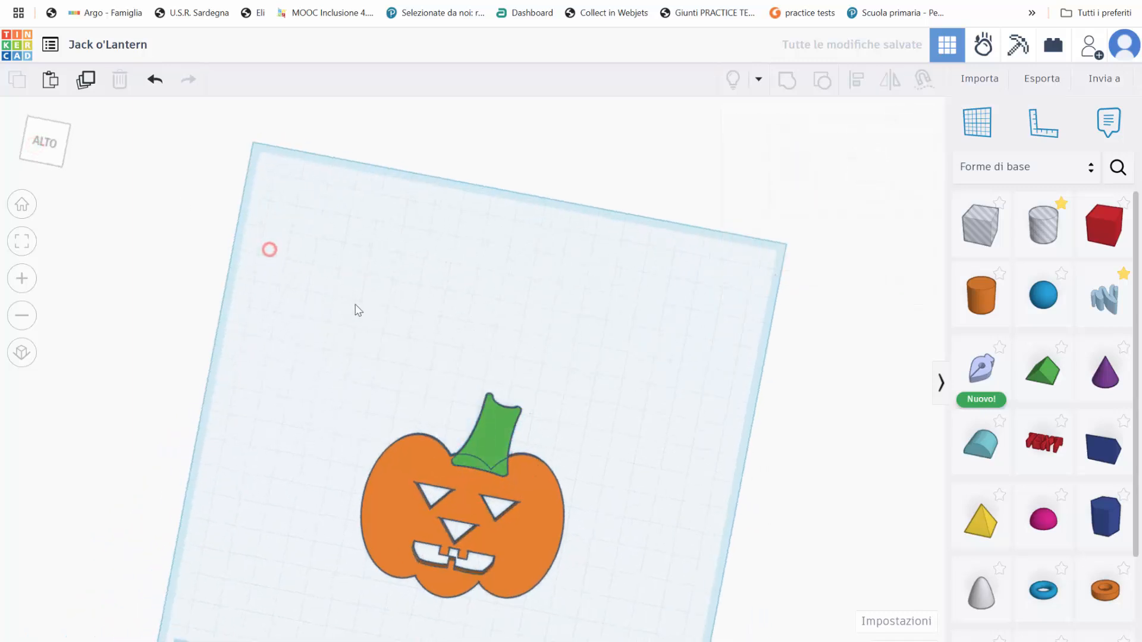
Shrink the stem to about 18 wide and 25 long, keeping its base on the pumpkin
{"action": "mouse_move", "coordinate": [70, 160]}
{"action": "left_mouse_down"}
{"action": "mouse_move", "coordinate": [85, 145]}
{"action": "mouse_move", "coordinate": [59, 169]}
{"action": "left_mouse_up"}
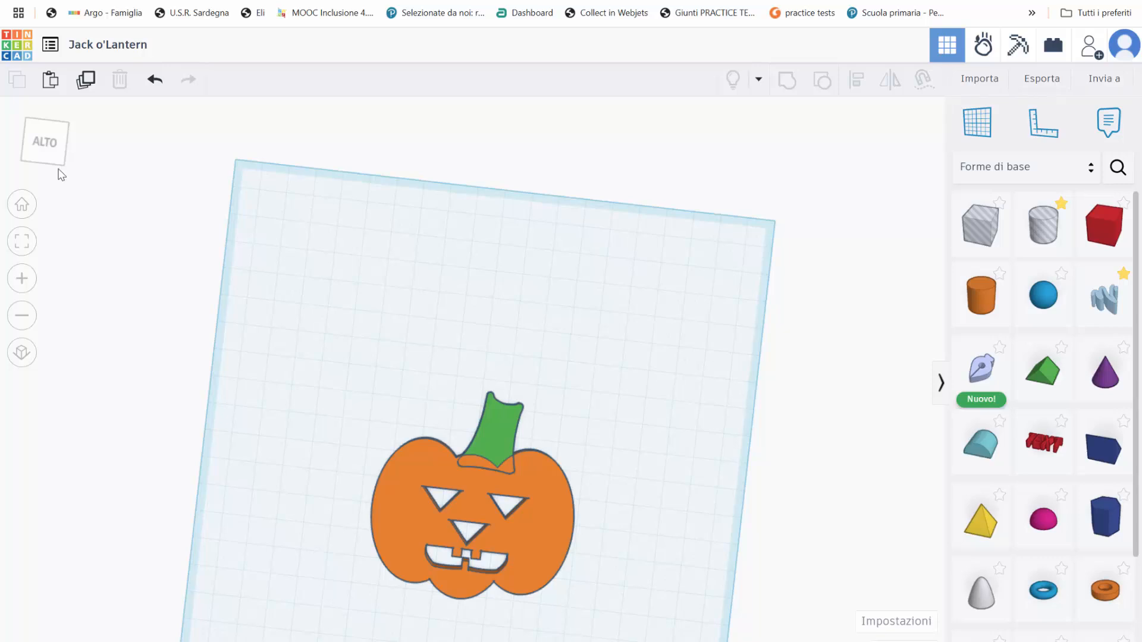
{"action": "left_click", "coordinate": [22, 208]}
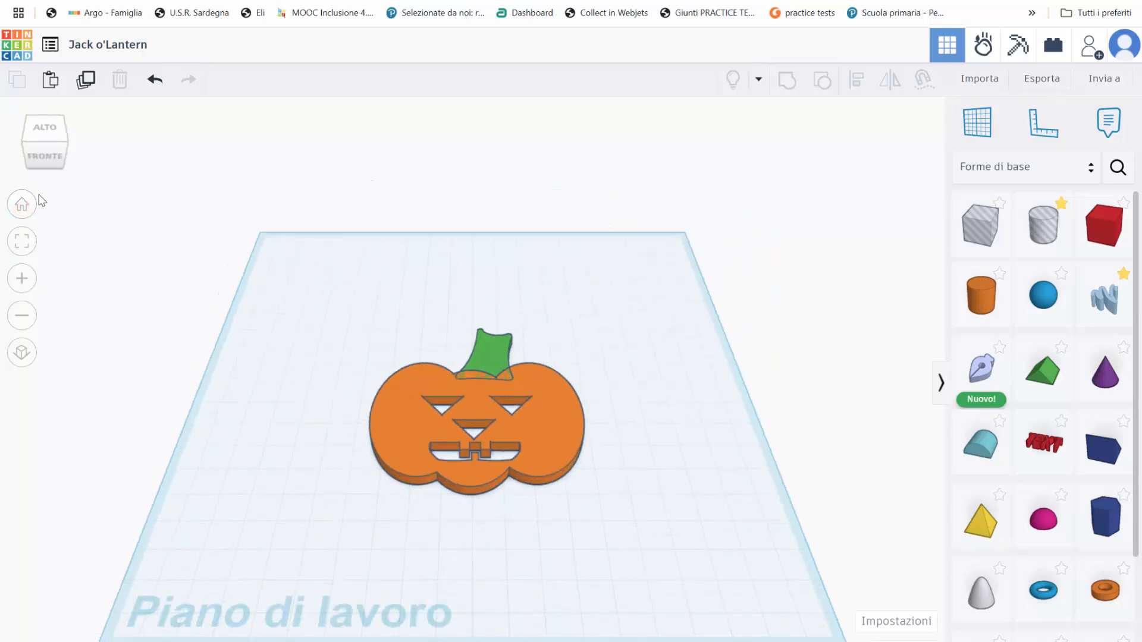
{"action": "left_click", "coordinate": [41, 163]}
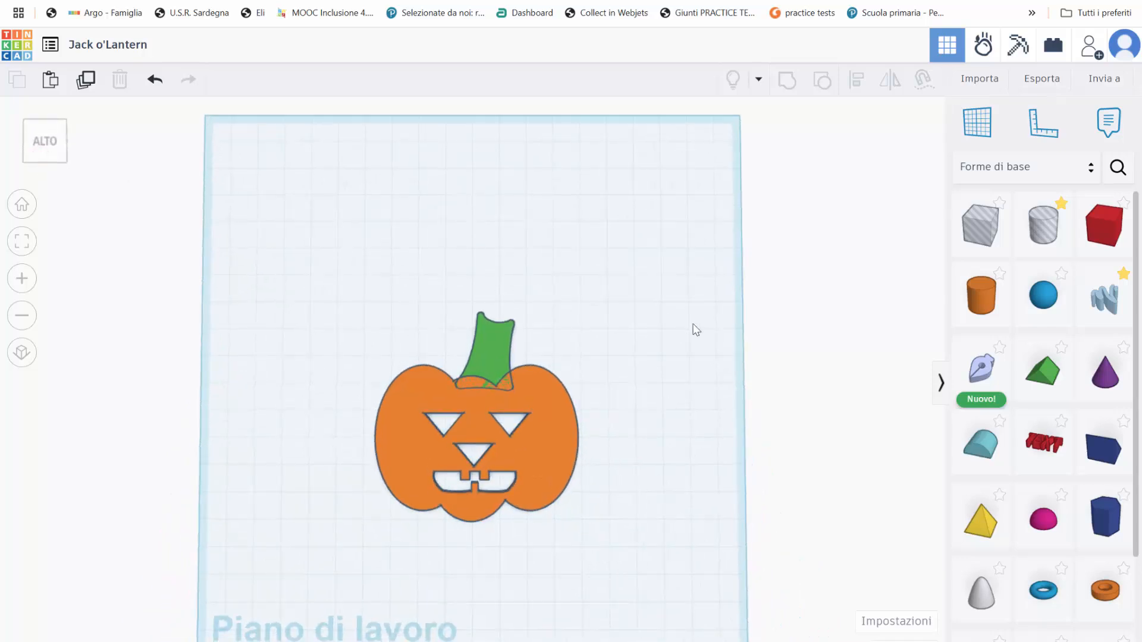
{"action": "left_click", "coordinate": [494, 351]}
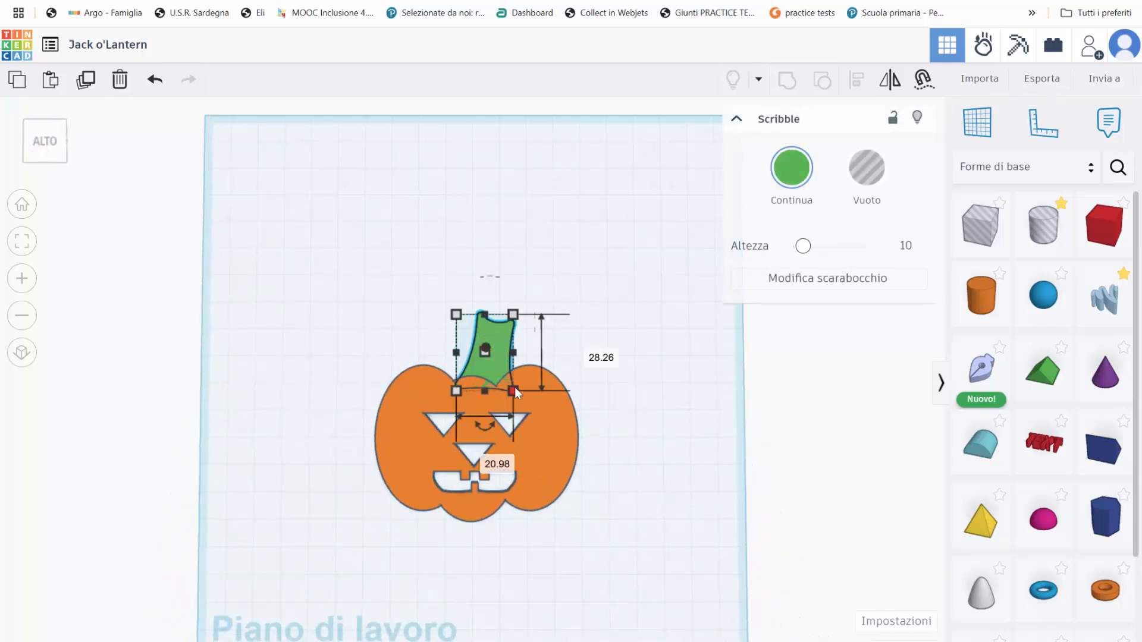
{"action": "left_click_drag", "start_coordinate": [511, 393], "coordinate": [505, 392]}
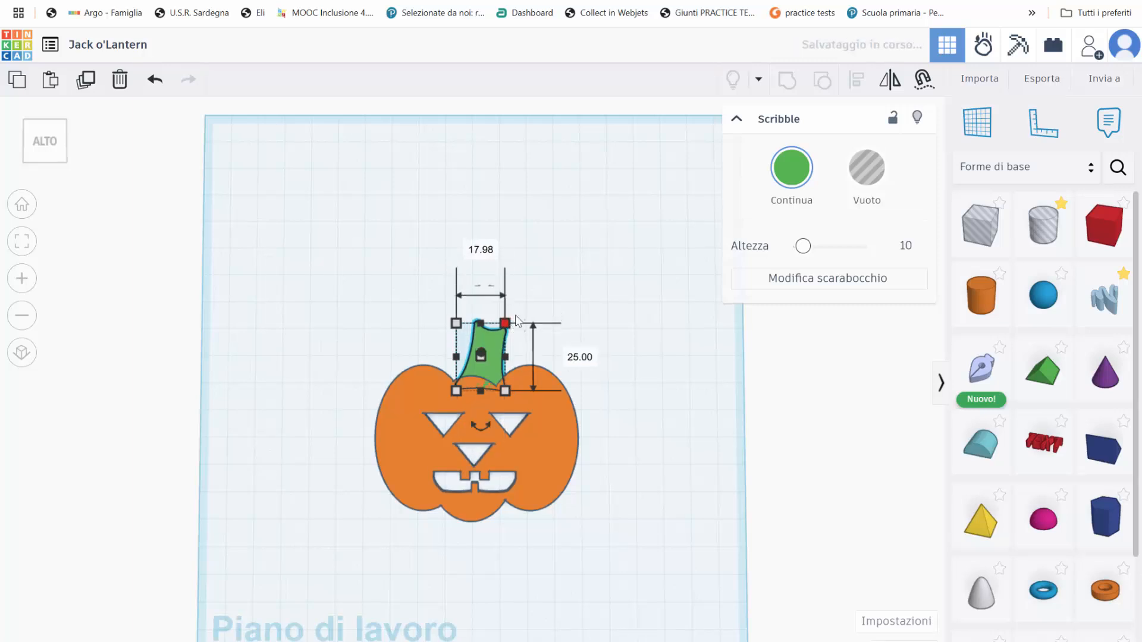
{"action": "left_click", "coordinate": [535, 286]}
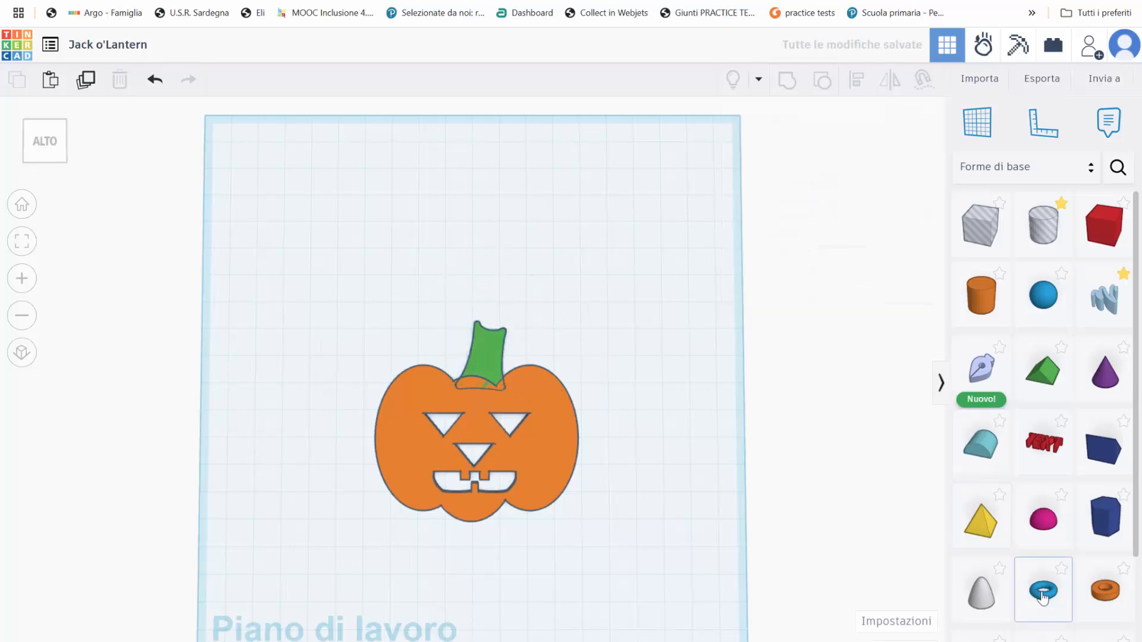
Add a torus to the workplane beside the pumpkin and colour it green
{"action": "left_click_drag", "start_coordinate": [1043, 589], "coordinate": [678, 379]}
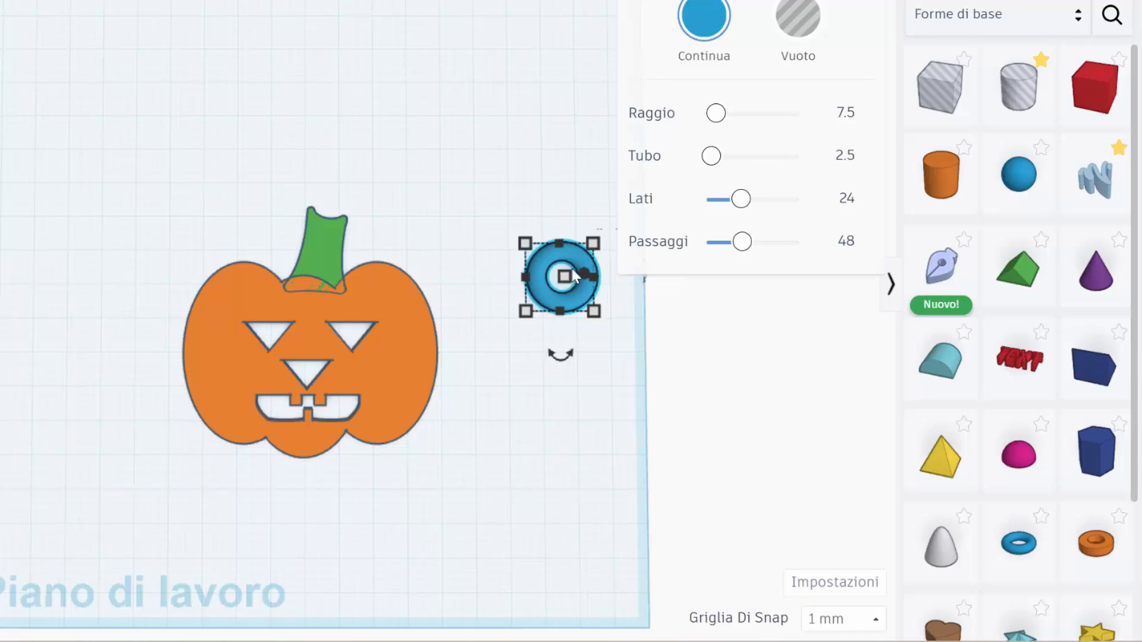
{"action": "left_click", "coordinate": [688, 33]}
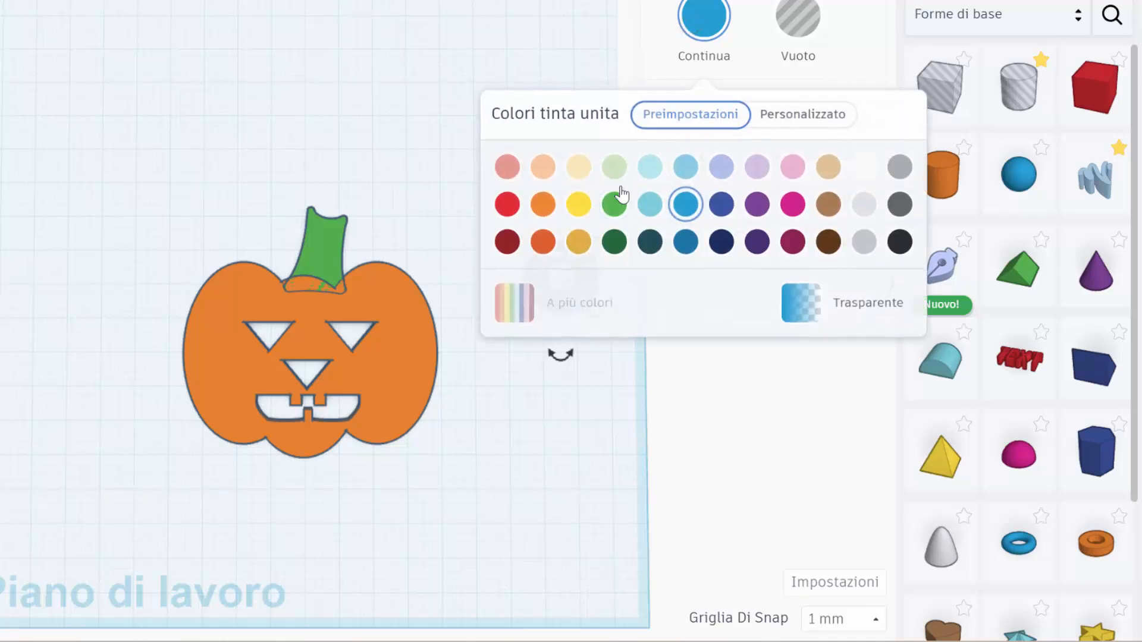
{"action": "left_click", "coordinate": [614, 204]}
{"action": "left_click", "coordinate": [523, 416]}
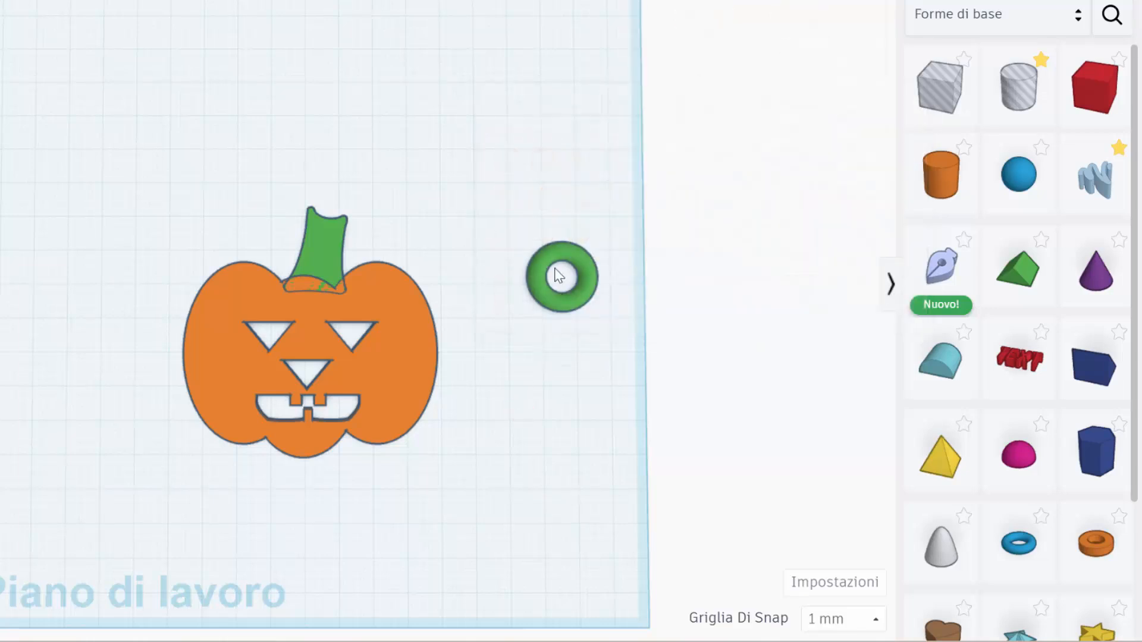
Move the green torus to the stem's upper end and resize it to about 24 by 25
{"action": "left_click_drag", "start_coordinate": [553, 255], "coordinate": [341, 173]}
{"action": "left_click_drag", "start_coordinate": [713, 156], "coordinate": [713, 156]}
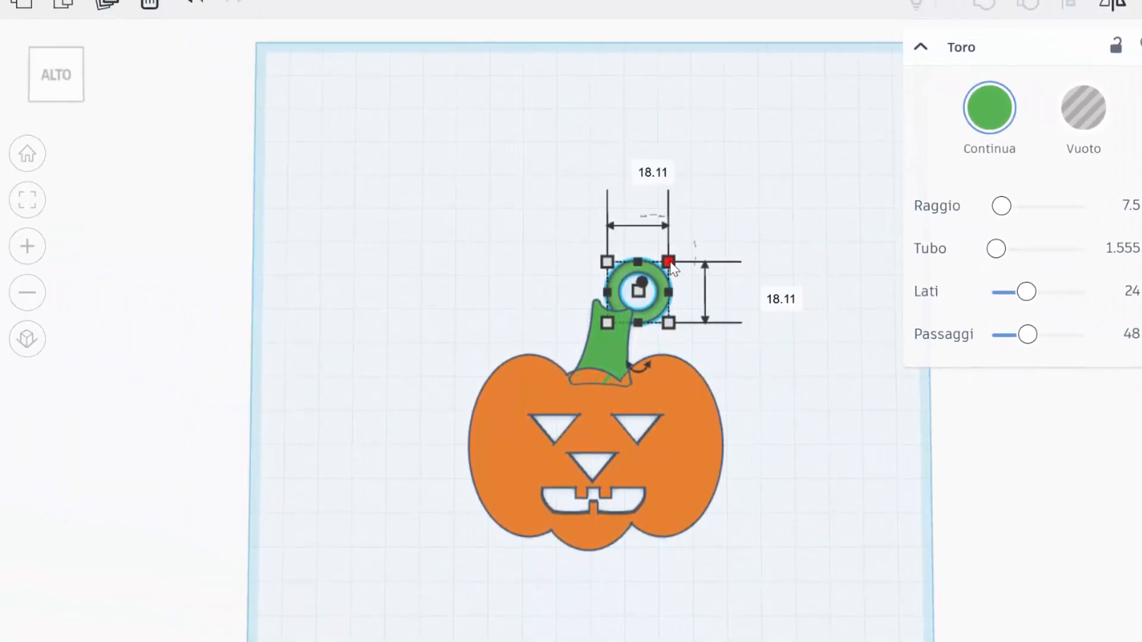
{"action": "left_click_drag", "start_coordinate": [545, 222], "coordinate": [573, 203]}
{"action": "left_click_drag", "start_coordinate": [696, 244], "coordinate": [686, 238]}
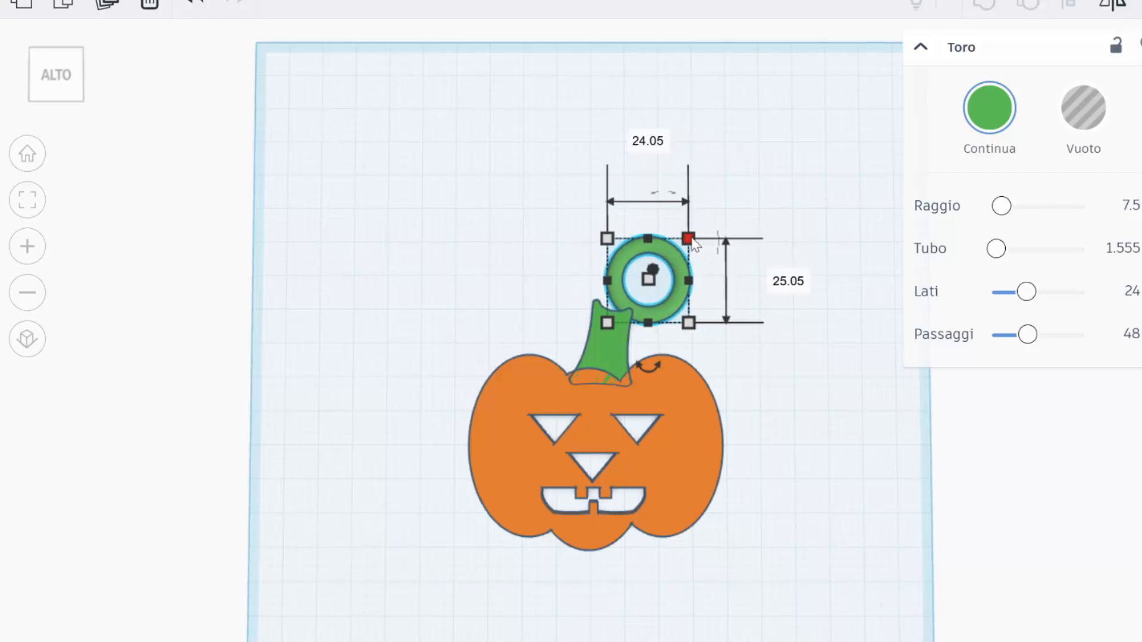
Shift the ring about 2 left and 3 down onto the stem's tip, and shrink it to 21 by 22
{"action": "left_click", "coordinate": [720, 298]}
{"action": "left_click", "coordinate": [678, 299]}
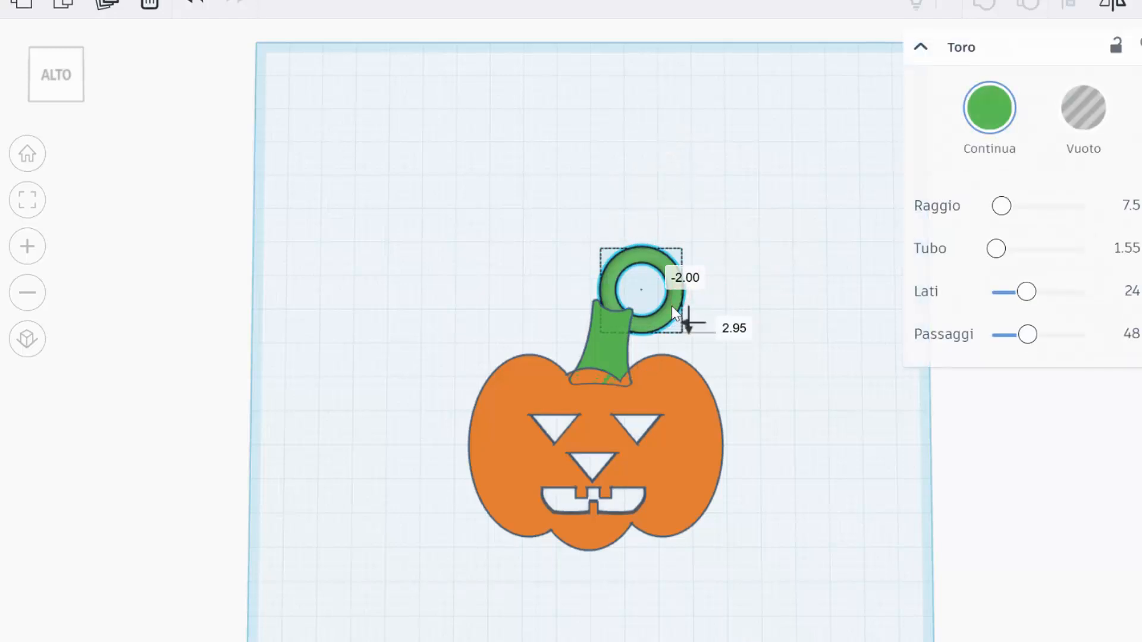
{"action": "left_click", "coordinate": [735, 327]}
{"action": "left_click", "coordinate": [734, 212]}
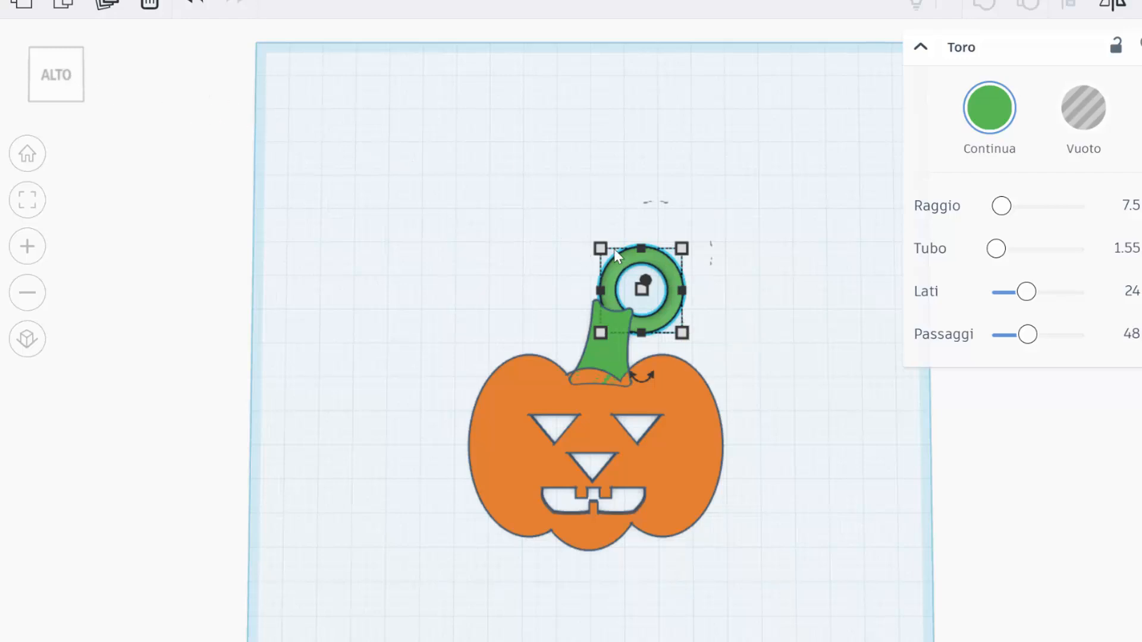
{"action": "left_click_drag", "start_coordinate": [600, 248], "coordinate": [615, 259]}
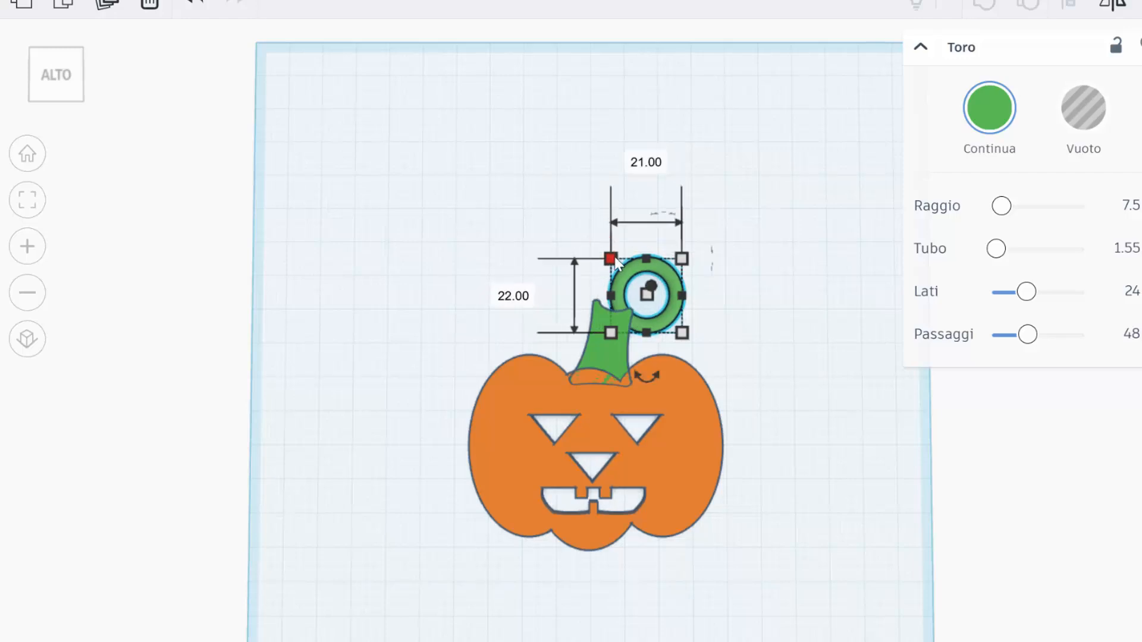
{"action": "left_click", "coordinate": [754, 335]}
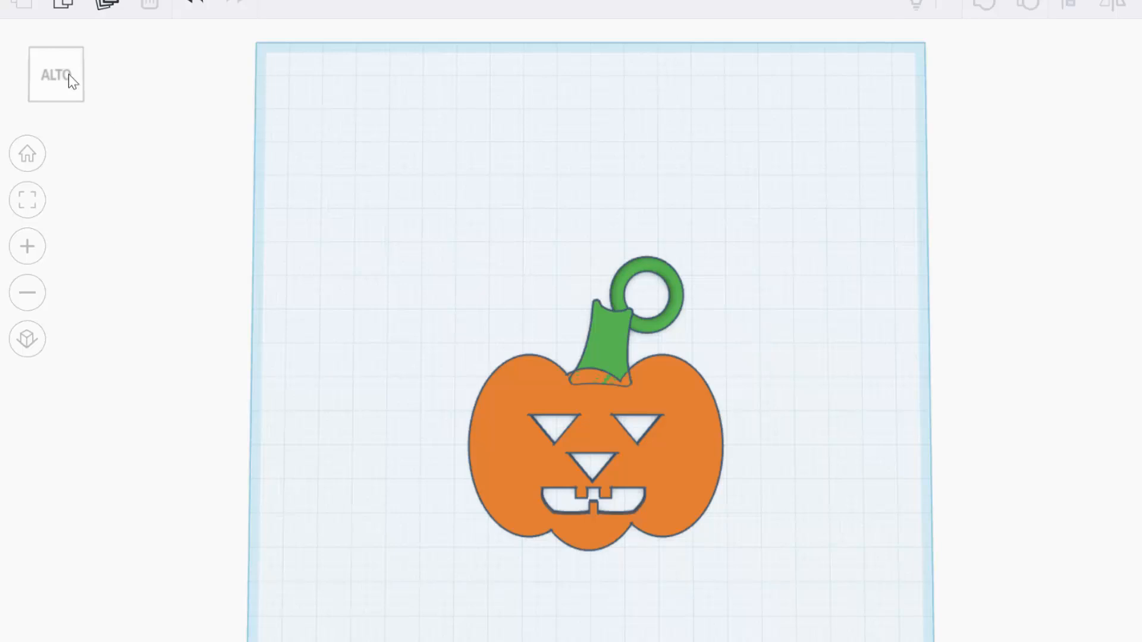
Inspect the finished pumpkin with its stem and ring from several angles and up close
{"action": "mouse_move", "coordinate": [69, 73]}
{"action": "left_mouse_down"}
{"action": "mouse_move", "coordinate": [103, 66]}
{"action": "mouse_move", "coordinate": [80, 73]}
{"action": "left_mouse_up"}
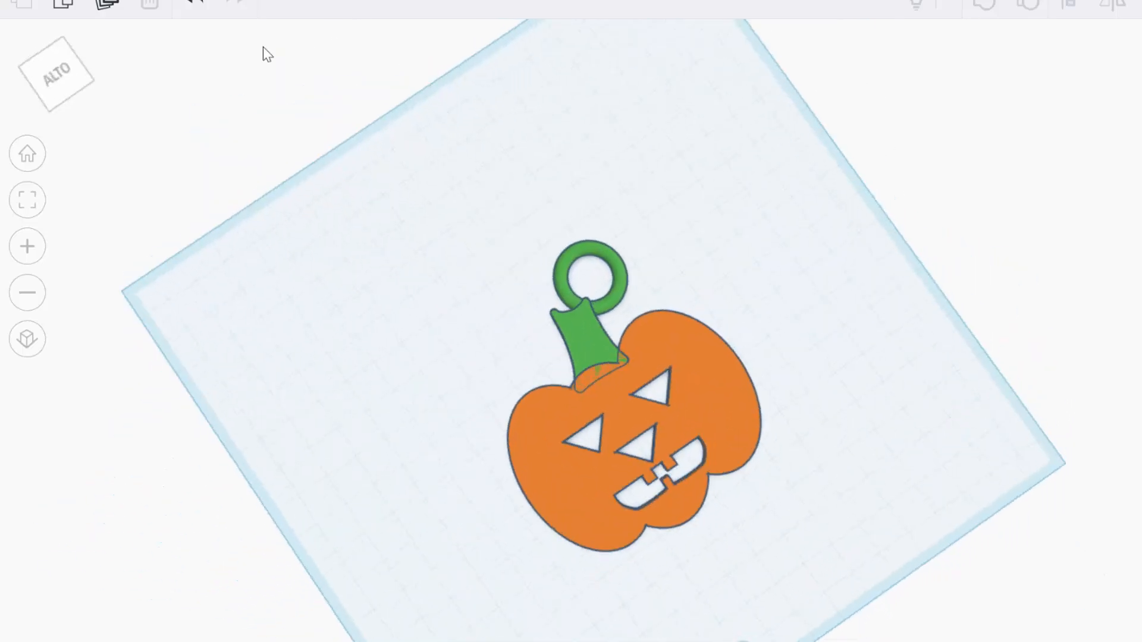
{"action": "left_click_drag", "start_coordinate": [66, 76], "coordinate": [49, 89]}
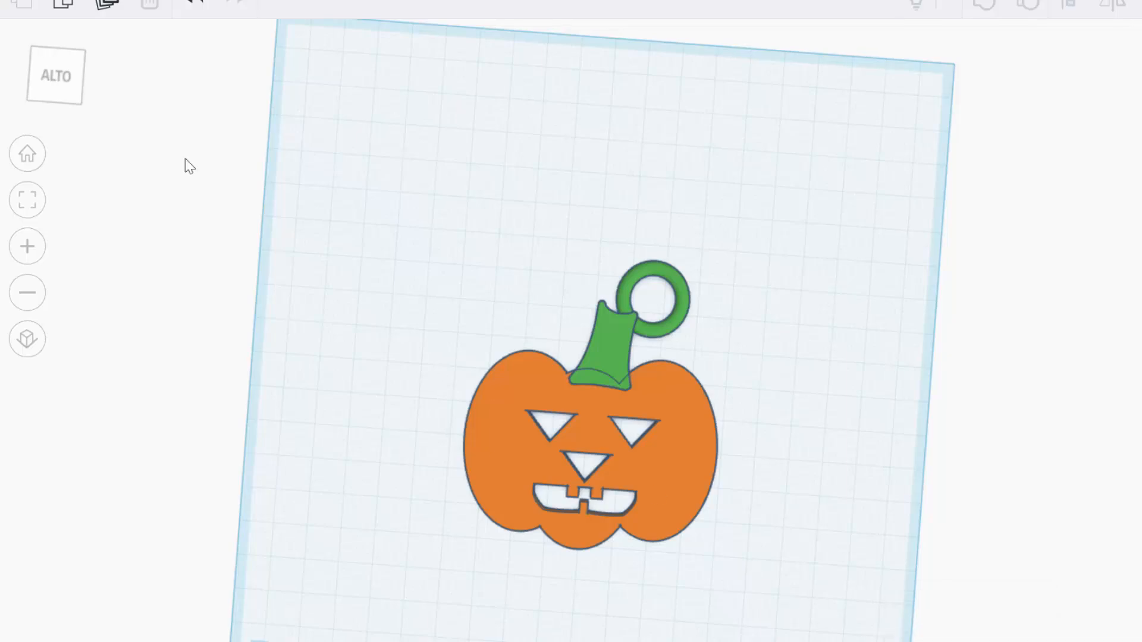
{"action": "left_click", "coordinate": [20, 249]}
{"action": "left_click", "coordinate": [20, 248]}
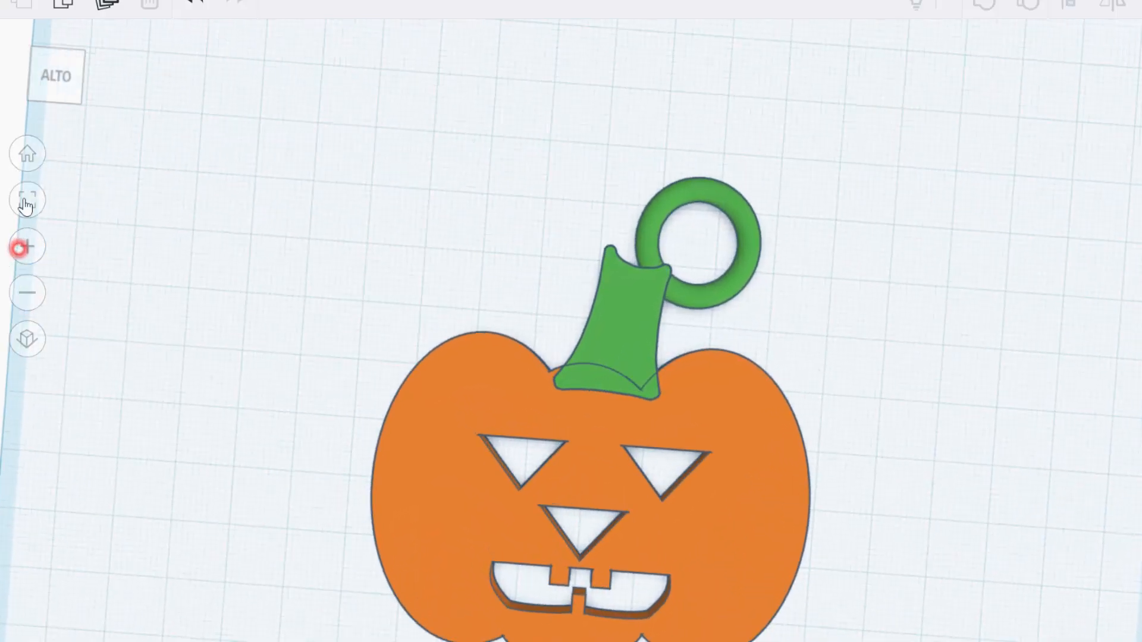
{"action": "left_click", "coordinate": [55, 86]}
{"action": "mouse_move", "coordinate": [62, 74]}
{"action": "left_mouse_down"}
{"action": "mouse_move", "coordinate": [31, 80]}
{"action": "mouse_move", "coordinate": [56, 84]}
{"action": "left_mouse_up"}
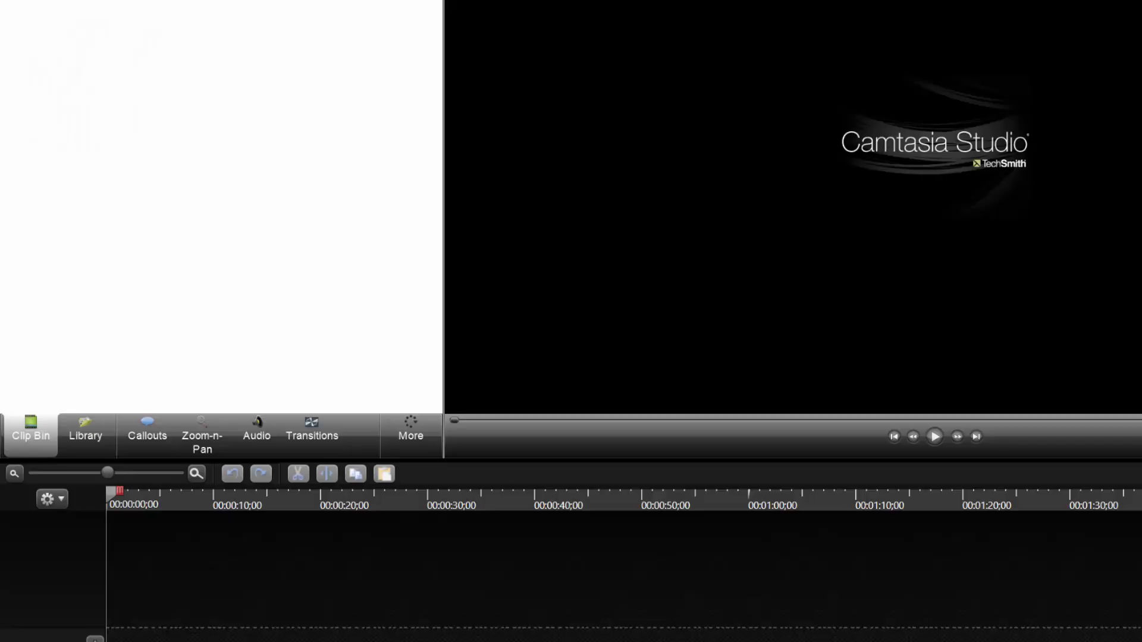